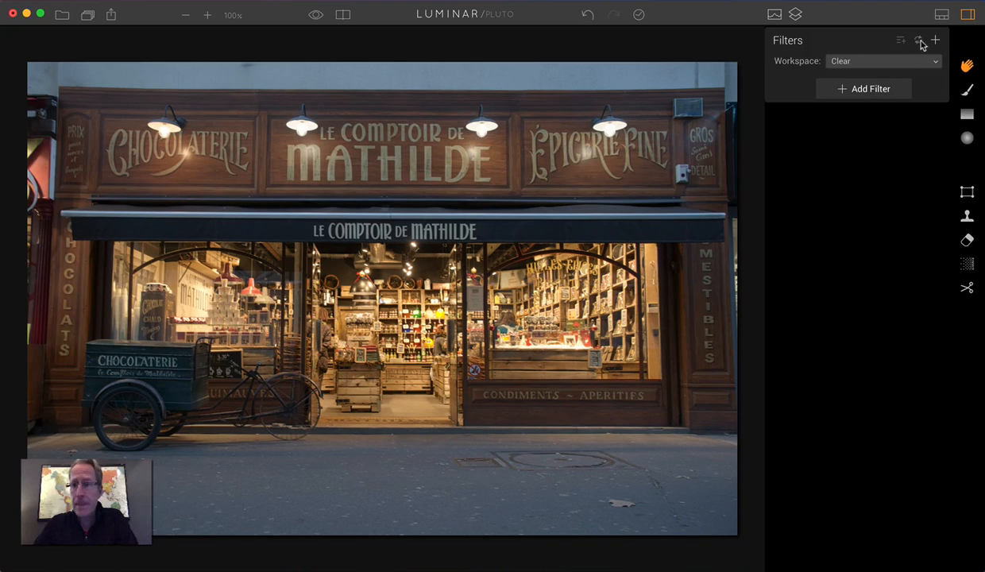
Apply the user preset Metro Musings to the photo and hide the preset browser
left_click(942, 15)
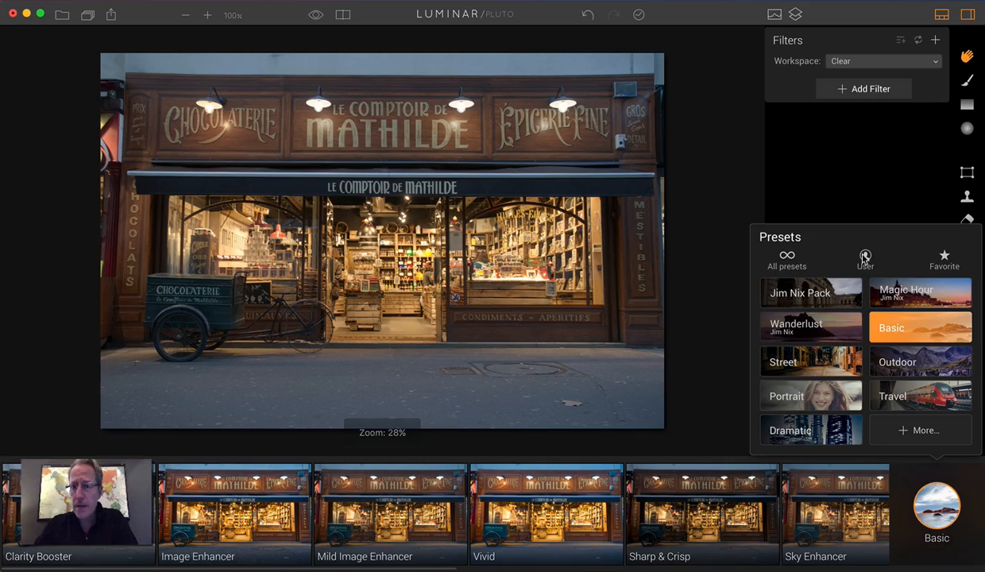
left_click(865, 256)
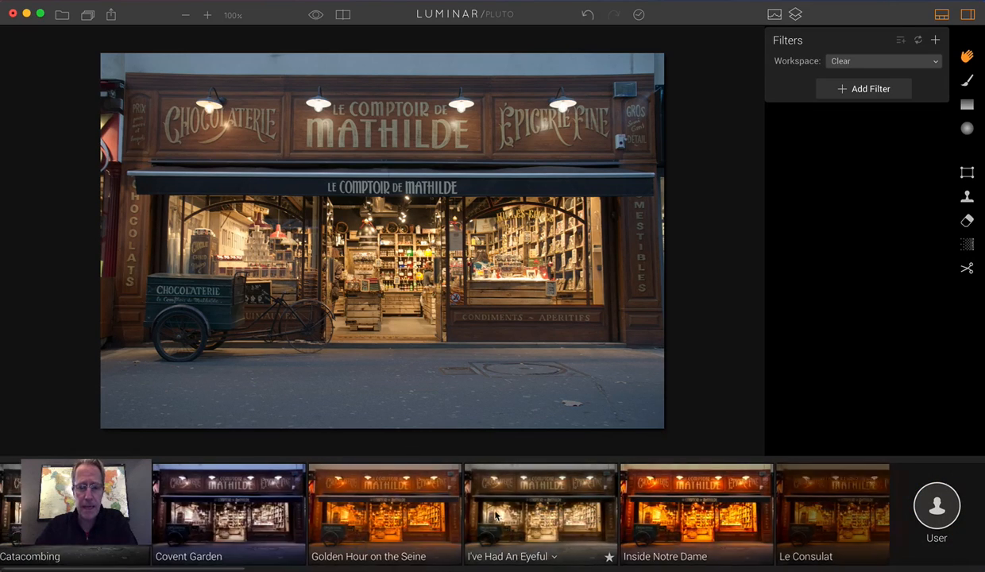
scroll(494, 516, "right", 10)
scroll(494, 517, "right", 8)
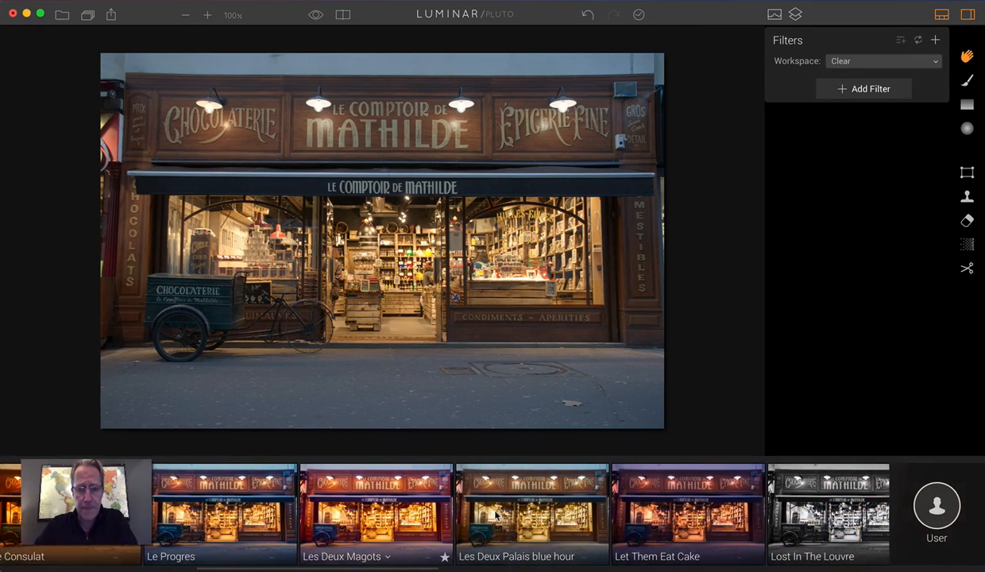
scroll(495, 516, "right", 2)
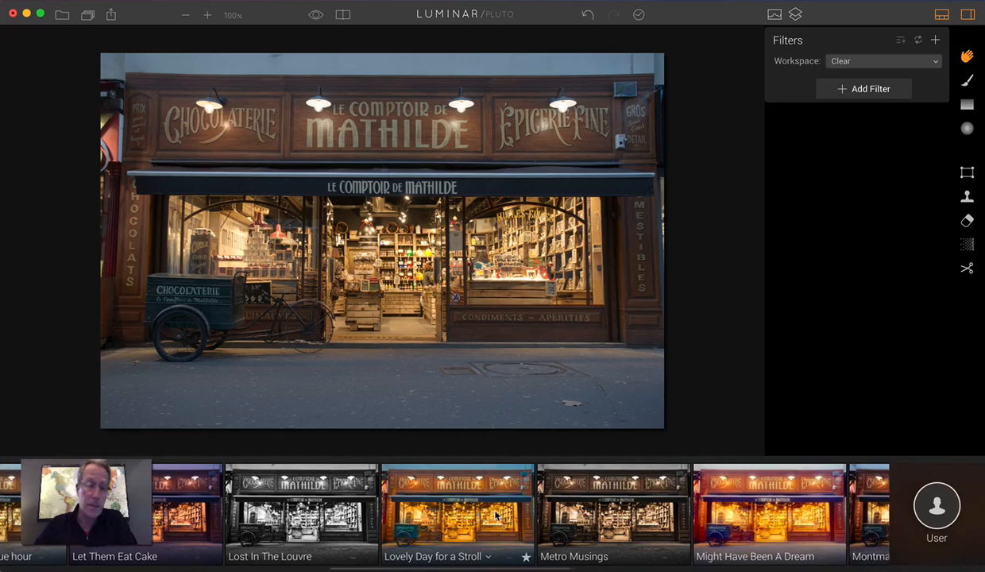
left_click(607, 486)
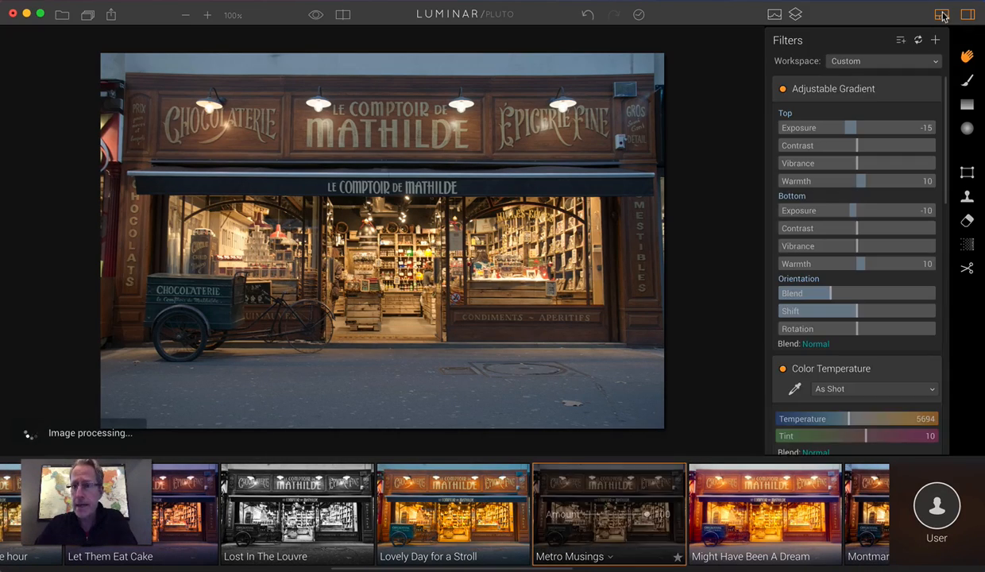
left_click(942, 14)
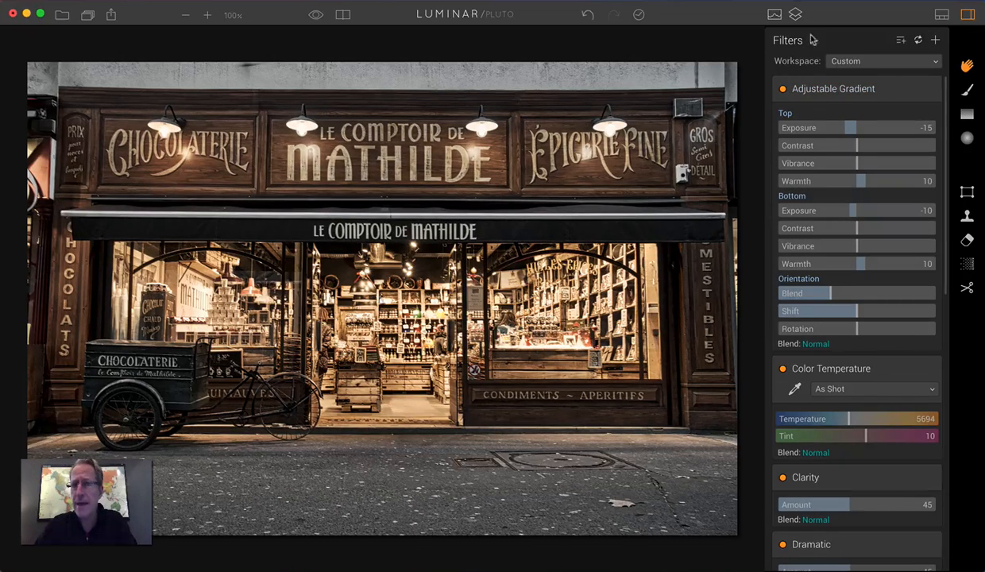
Add a new adjustment layer containing the Color Temperature and Vignette filters
left_click(795, 14)
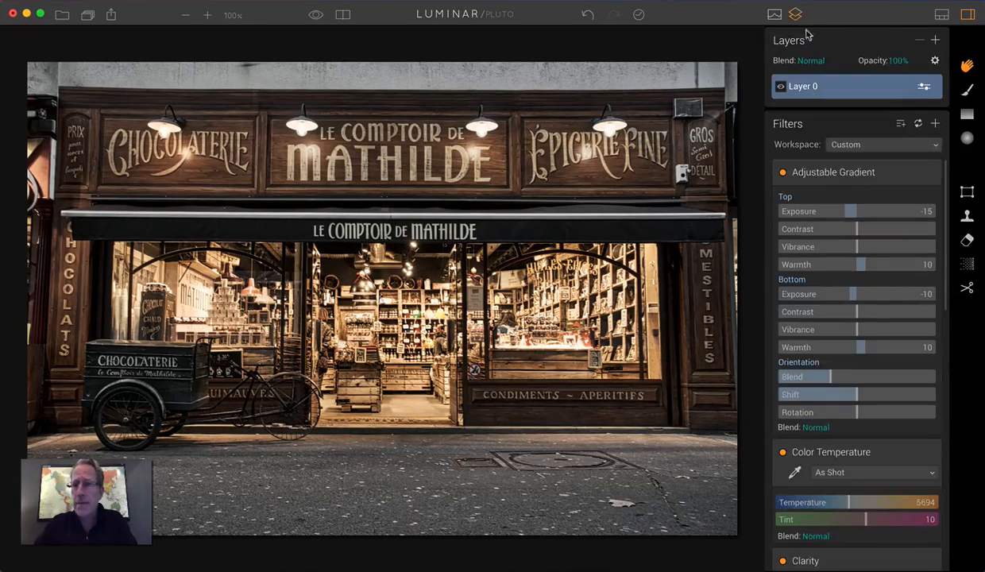
left_click(936, 41)
left_click(834, 62)
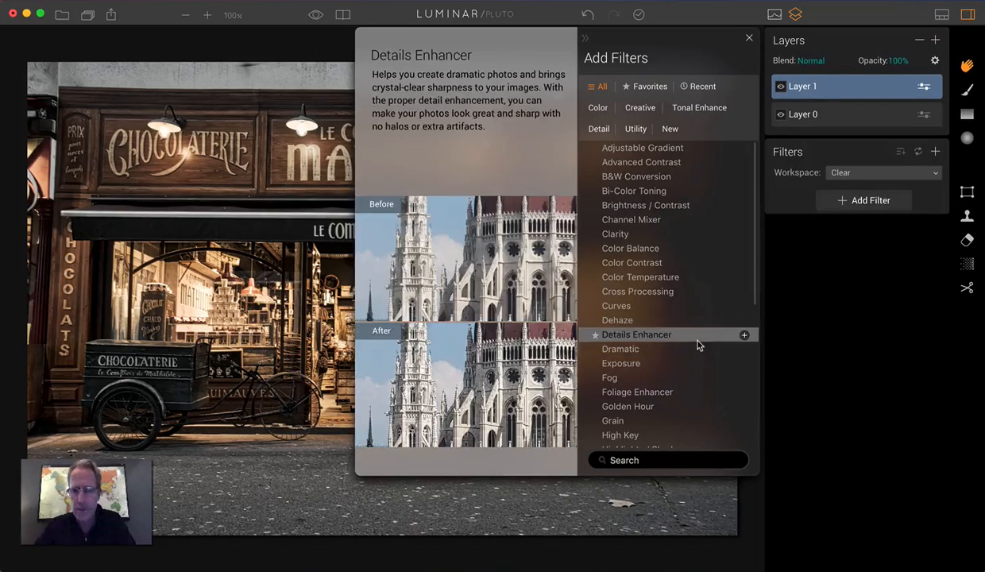
scroll(698, 346, "down", 2)
left_click(744, 231)
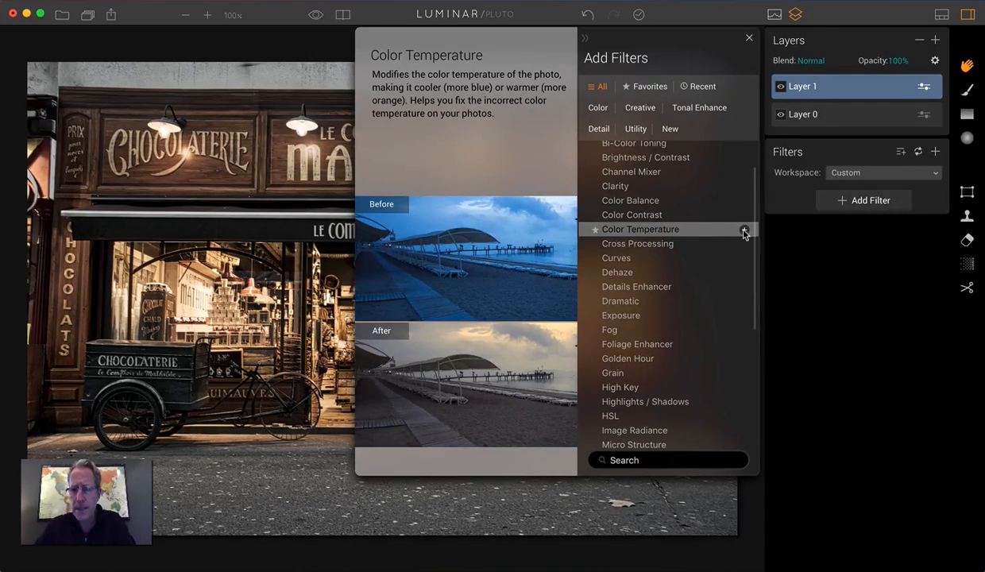
scroll(685, 341, "down", 5)
left_click(641, 448)
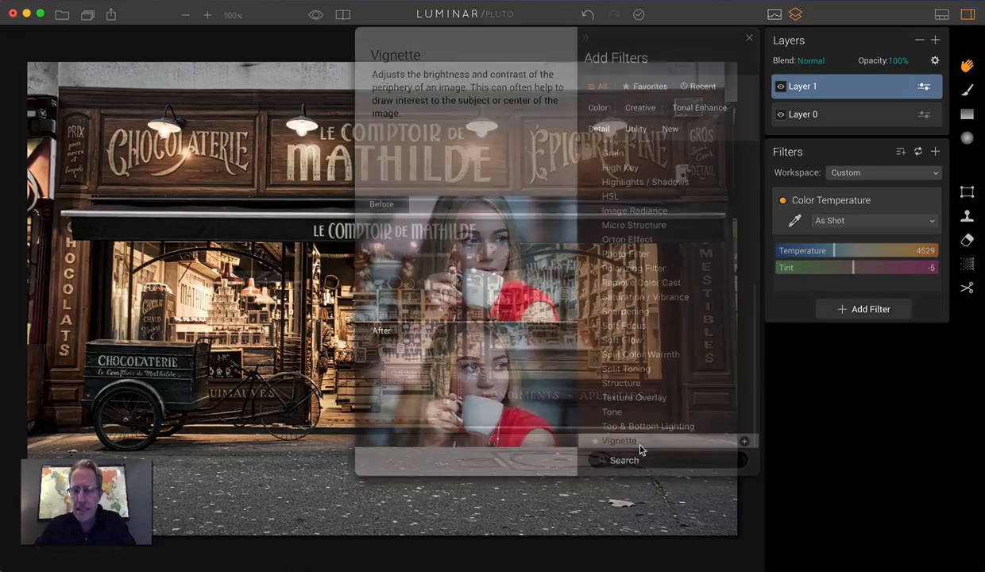
Set Color Temperature to 3572 with Tint 14, and Vignette to Amount -71, Size 5 and Roundness -61
left_click_drag(833, 253, 868, 274)
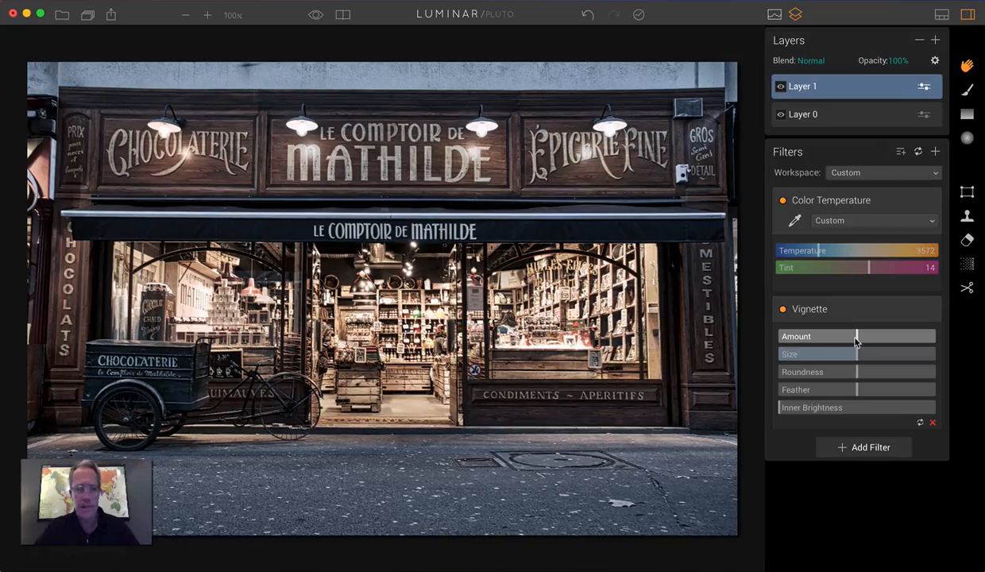
left_click_drag(856, 339, 797, 344)
left_click_drag(856, 353, 786, 359)
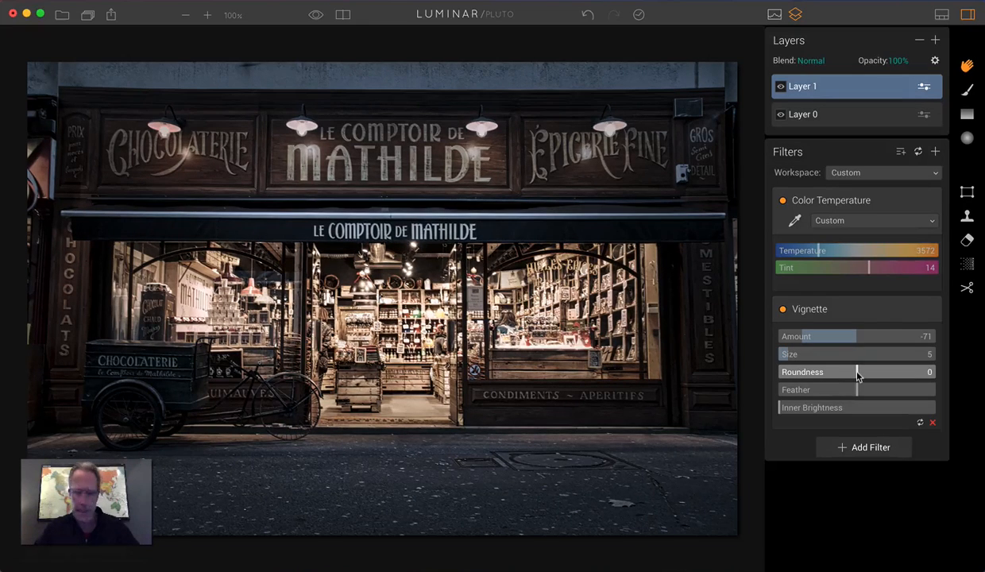
left_click_drag(858, 375, 807, 381)
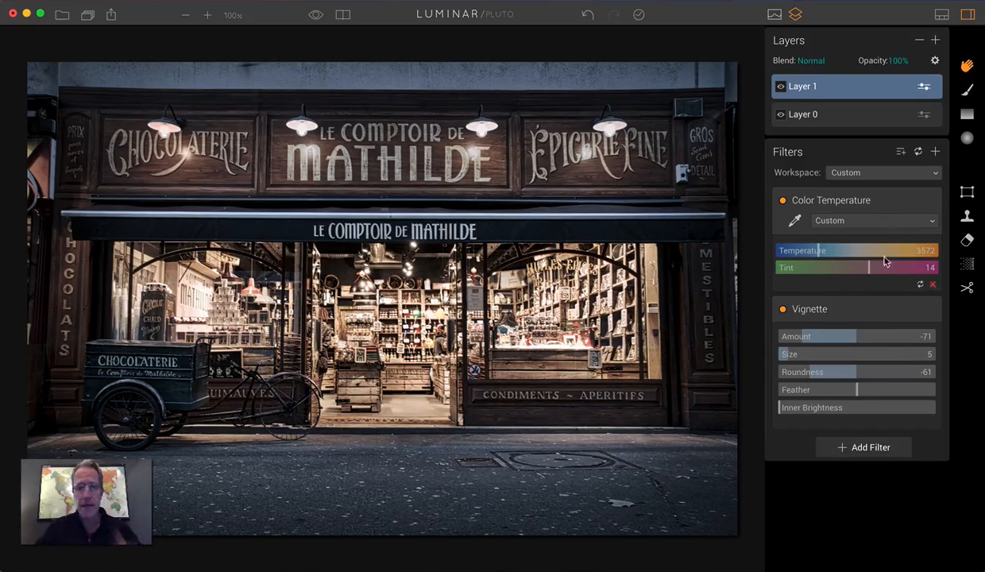
Erase the vignette from the delivery cart by brushing its filter mask at 100% opacity and brush size 52
left_click(967, 92)
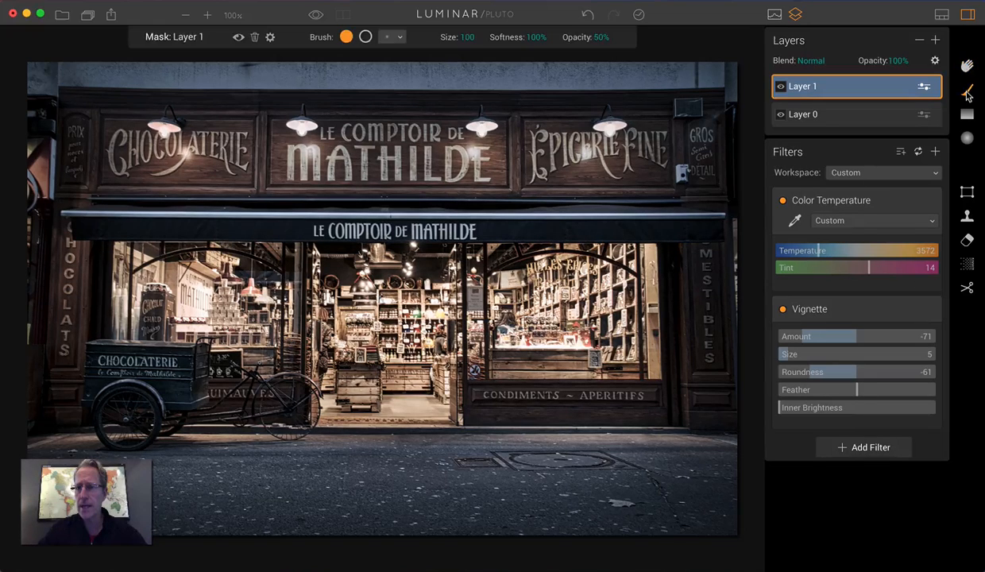
left_click(878, 316)
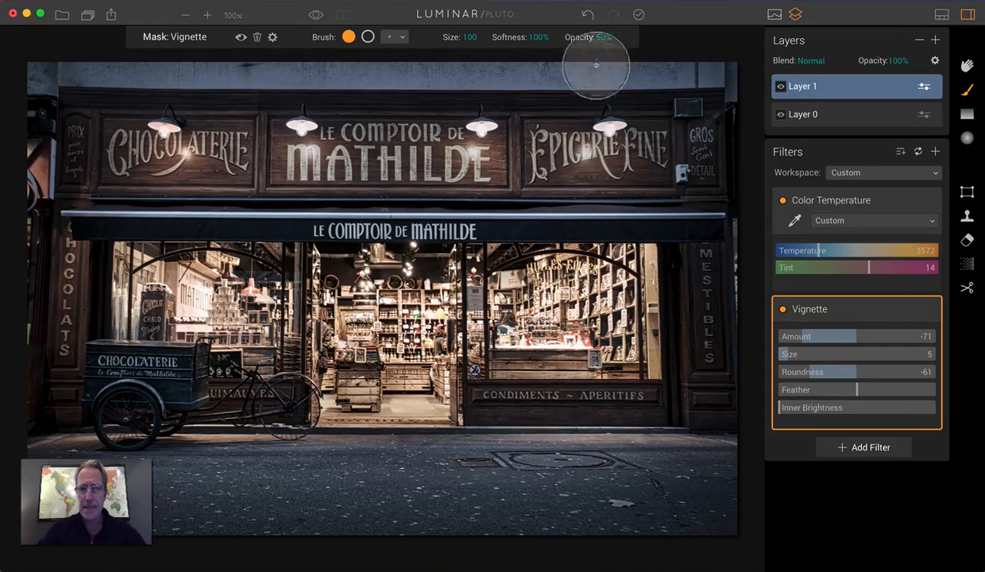
left_click(604, 38)
left_click_drag(609, 61, 650, 61)
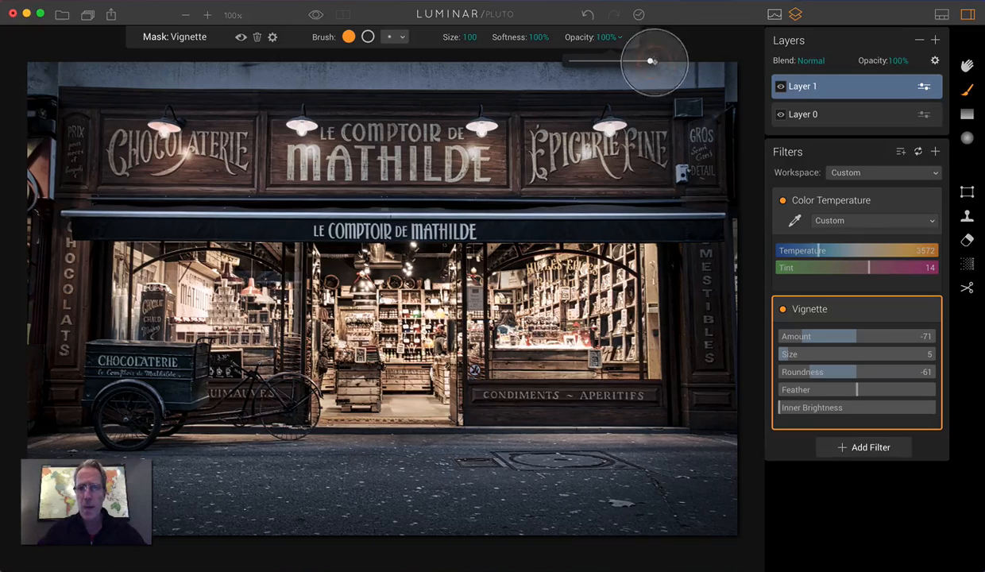
left_click(368, 40)
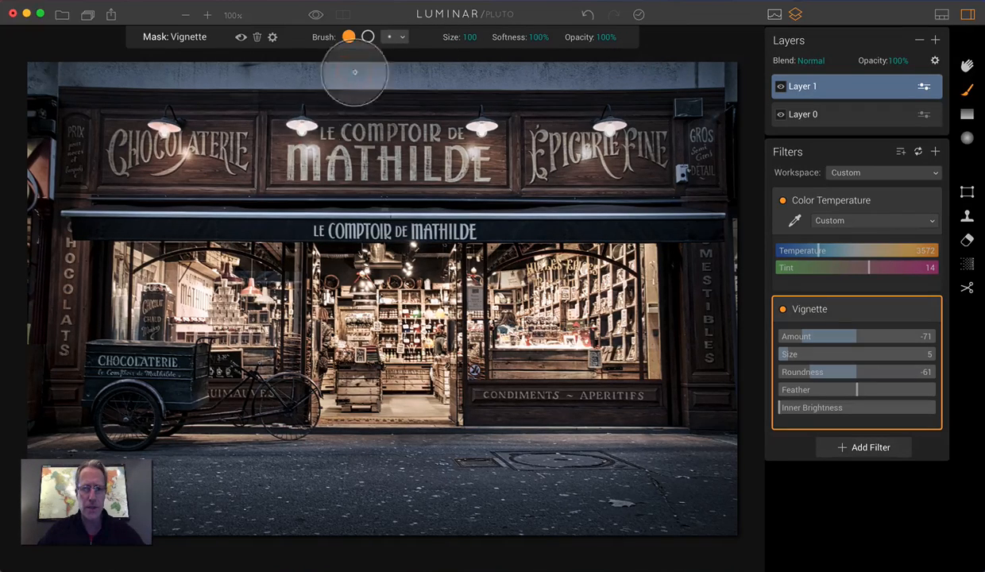
left_click(369, 42)
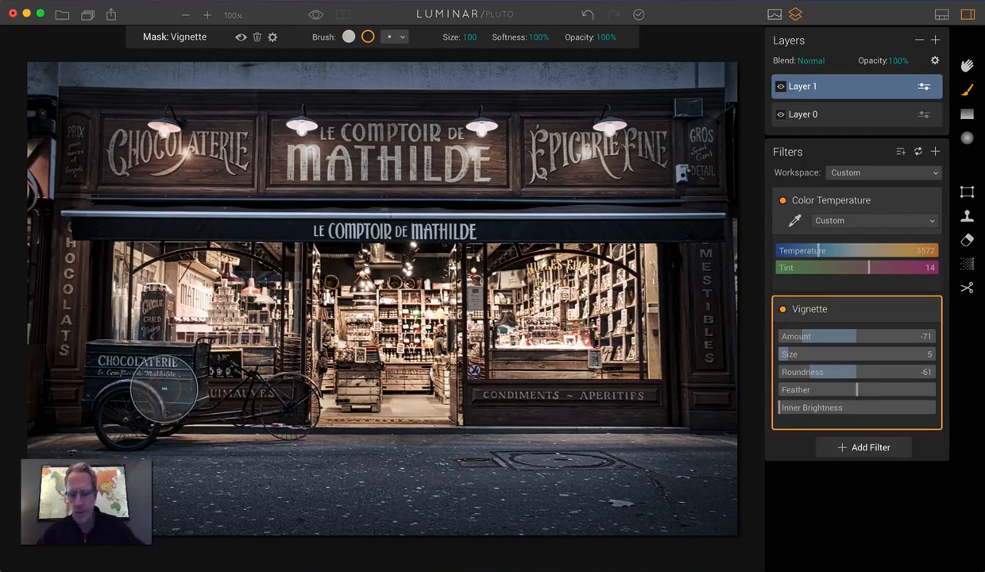
key("bracketleft")
key("bracketleft")
key("bracketleft")
key("bracketleft")
key("bracketleft")
key("bracketleft")
key("bracketleft")
mouse_move(154, 377)
left_mouse_down()
mouse_move(200, 364)
mouse_move(114, 364)
mouse_move(118, 398)
mouse_move(157, 392)
mouse_move(119, 419)
mouse_move(155, 412)
mouse_move(119, 411)
mouse_move(143, 420)
mouse_move(119, 411)
mouse_move(123, 377)
mouse_move(107, 368)
mouse_move(111, 379)
mouse_move(195, 369)
mouse_move(161, 402)
mouse_move(123, 409)
mouse_move(142, 430)
mouse_move(127, 411)
mouse_move(130, 423)
mouse_move(183, 397)
mouse_move(202, 402)
mouse_move(178, 411)
mouse_move(190, 366)
mouse_move(158, 360)
mouse_move(114, 364)
mouse_move(121, 405)
left_mouse_up()
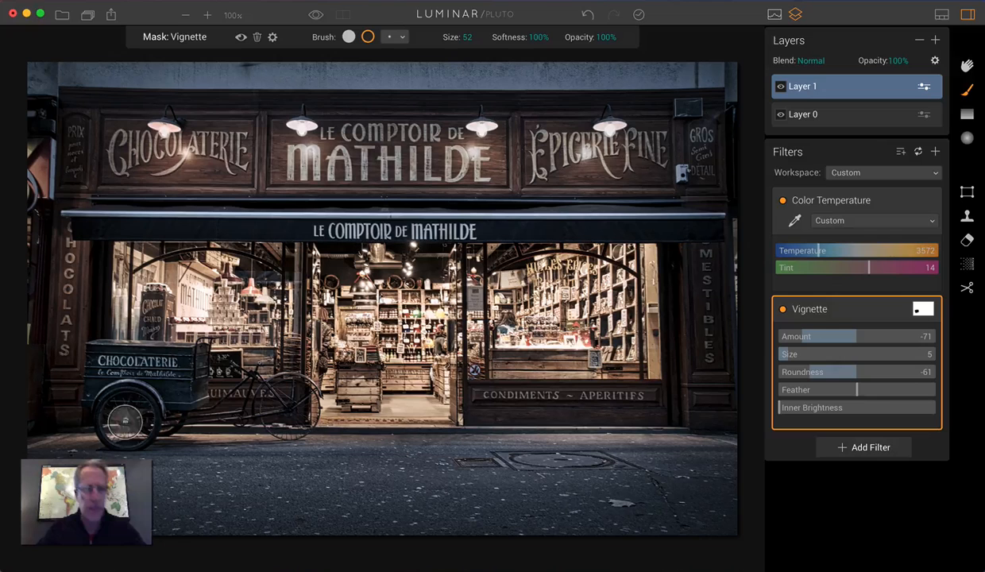
Inspect the Vignette mask overlay on the cart, and compare the photo with the filter off and on
left_click(240, 37)
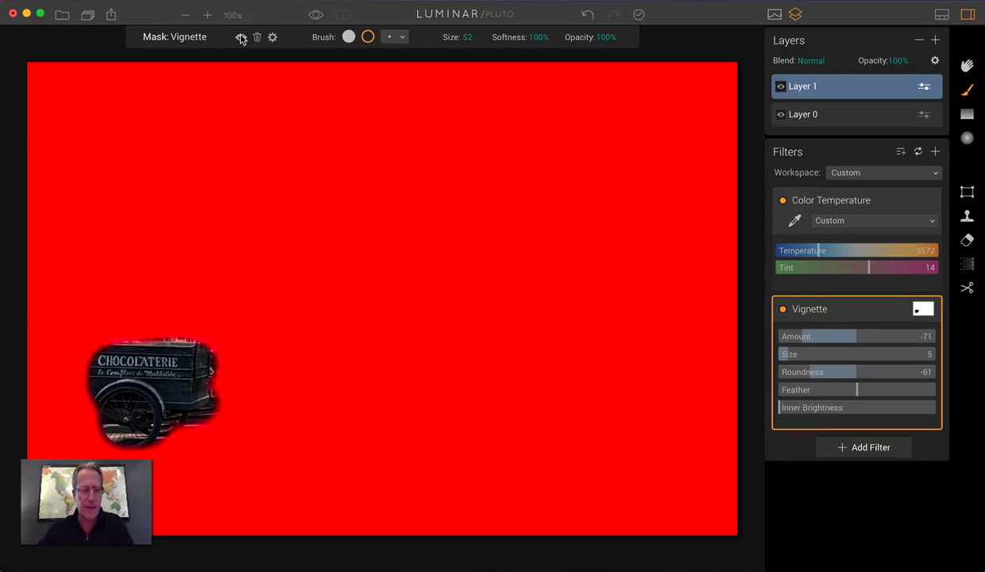
left_click(241, 38)
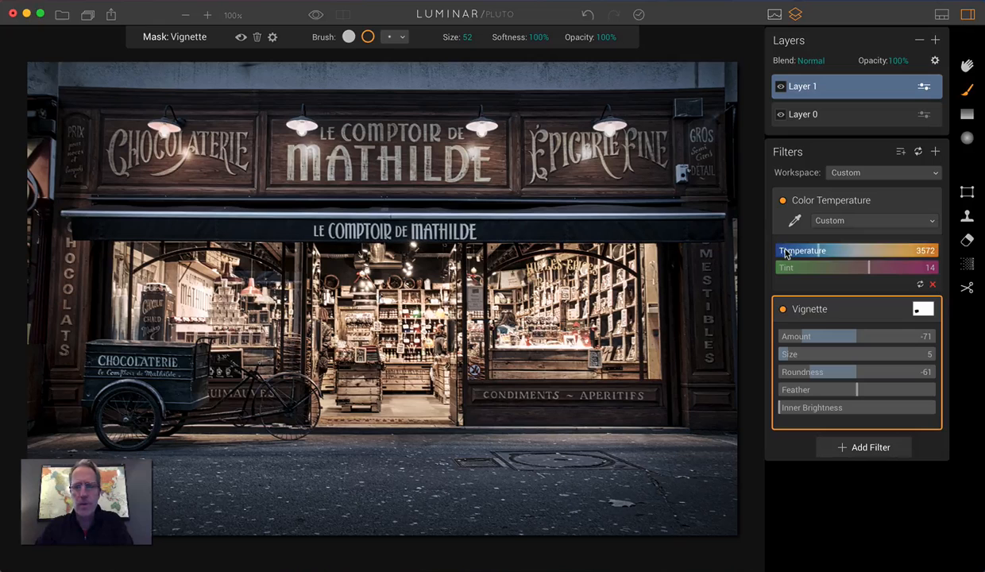
left_click(783, 311)
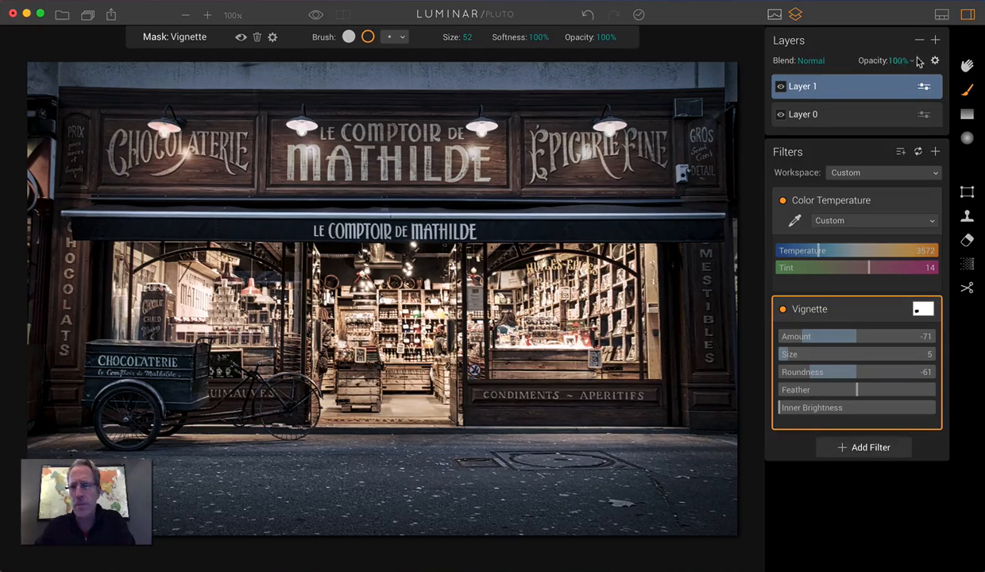
Add another adjustment layer without filters and draw a gradient mask over the upper edge of the storefront
left_click(936, 41)
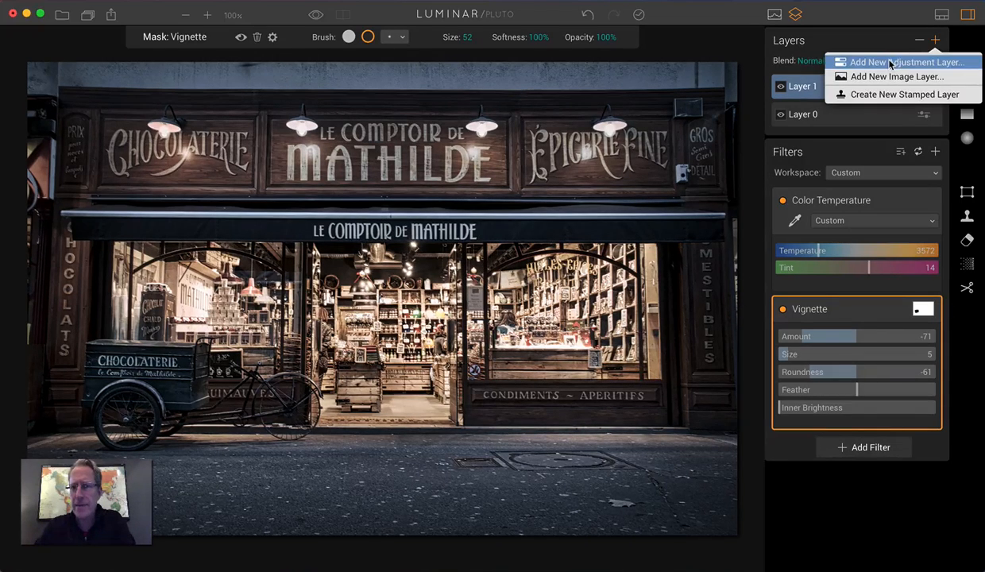
left_click(846, 62)
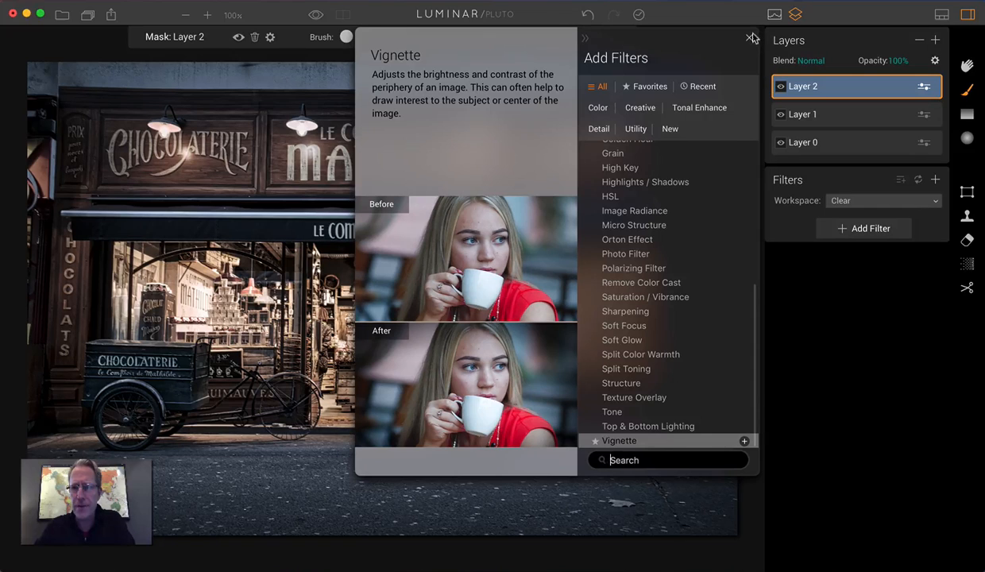
left_click(749, 38)
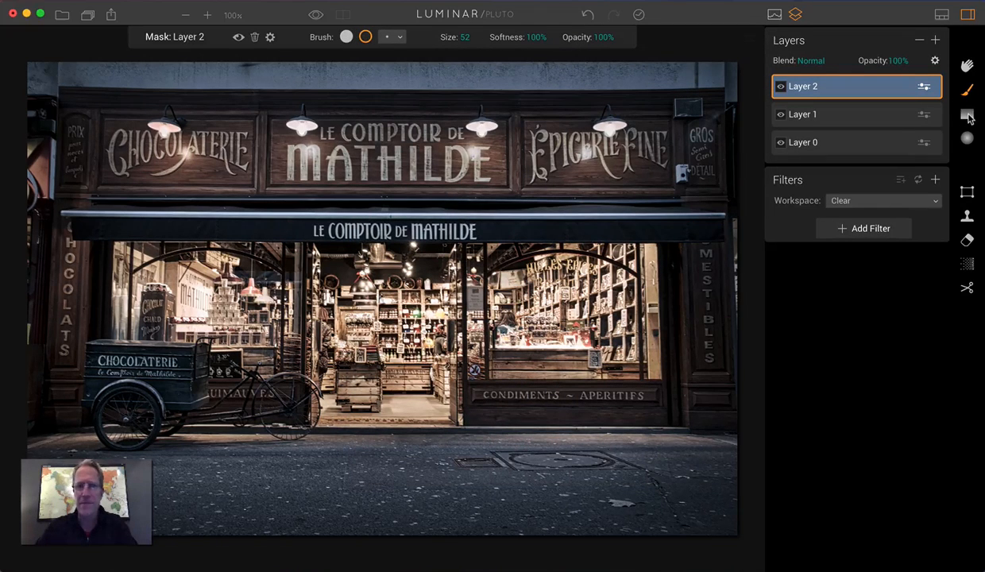
key("Escape")
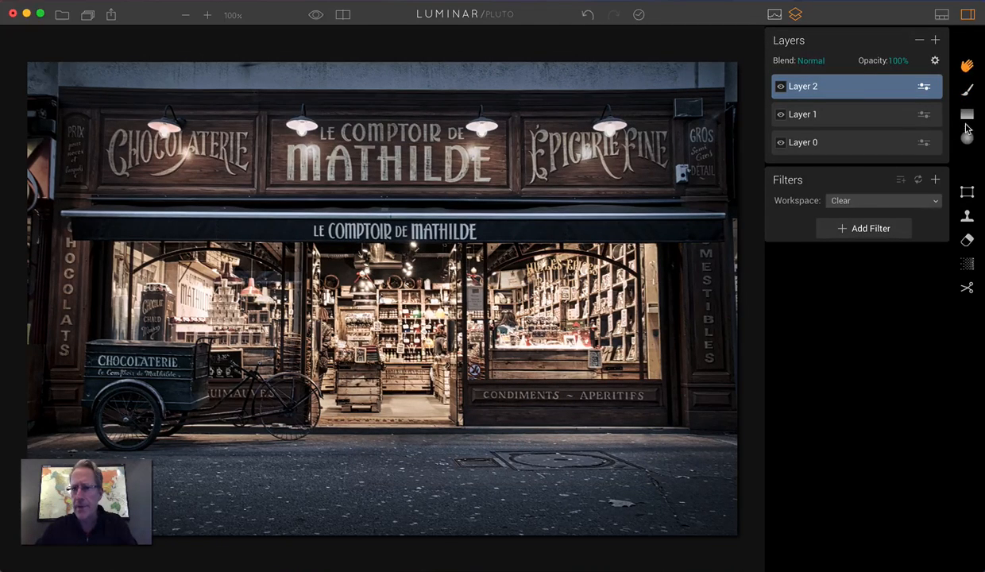
left_click(966, 116)
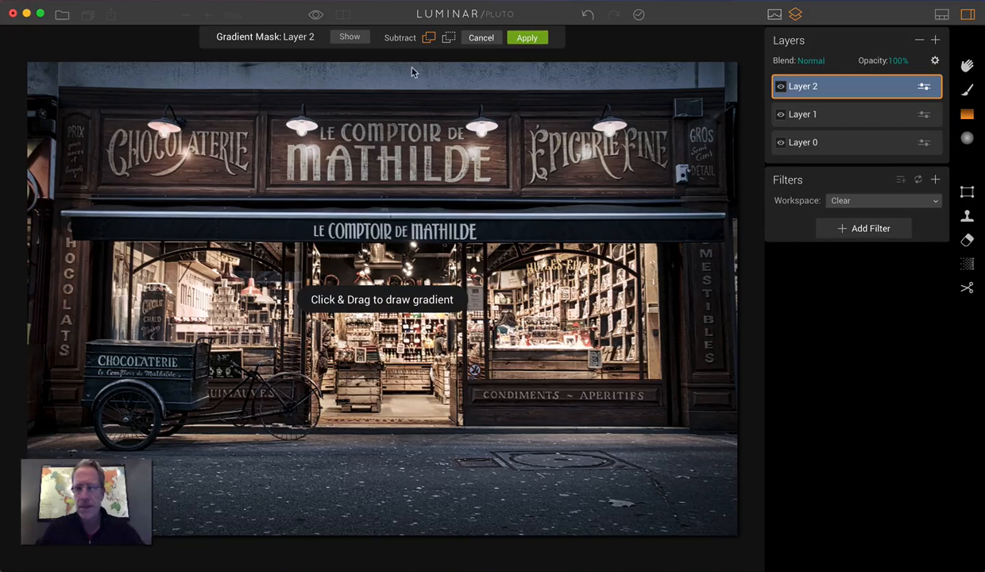
left_click_drag(401, 70, 402, 117)
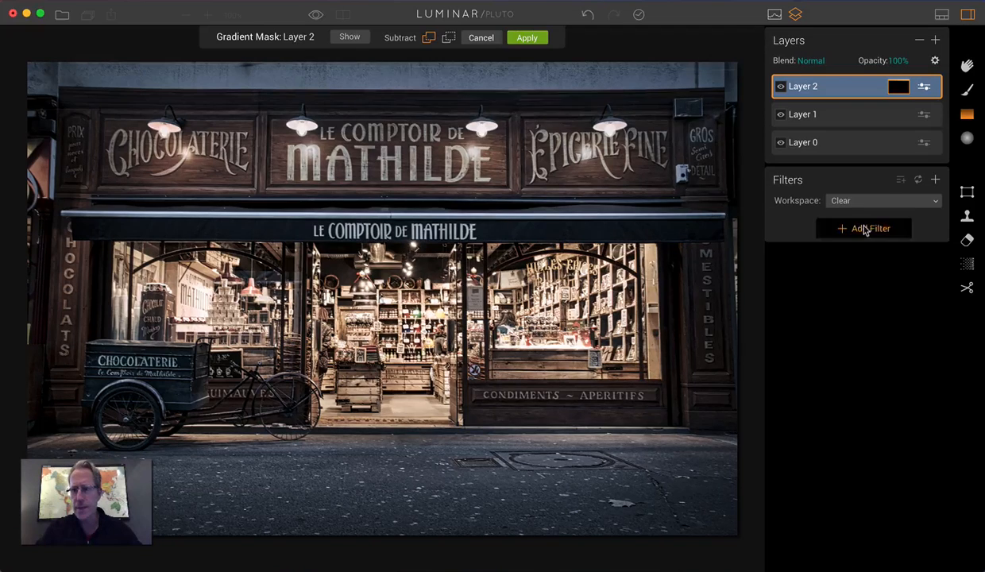
Add an Exposure filter to the gradient-masked layer and lower its exposure to -2.89
left_click(864, 228)
scroll(624, 191, "up", 5)
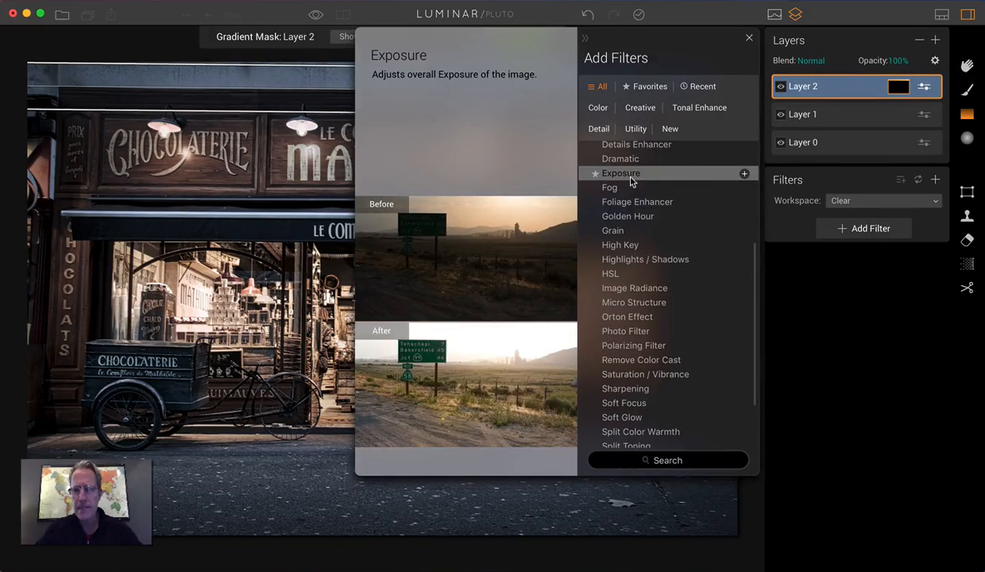
left_click(630, 181)
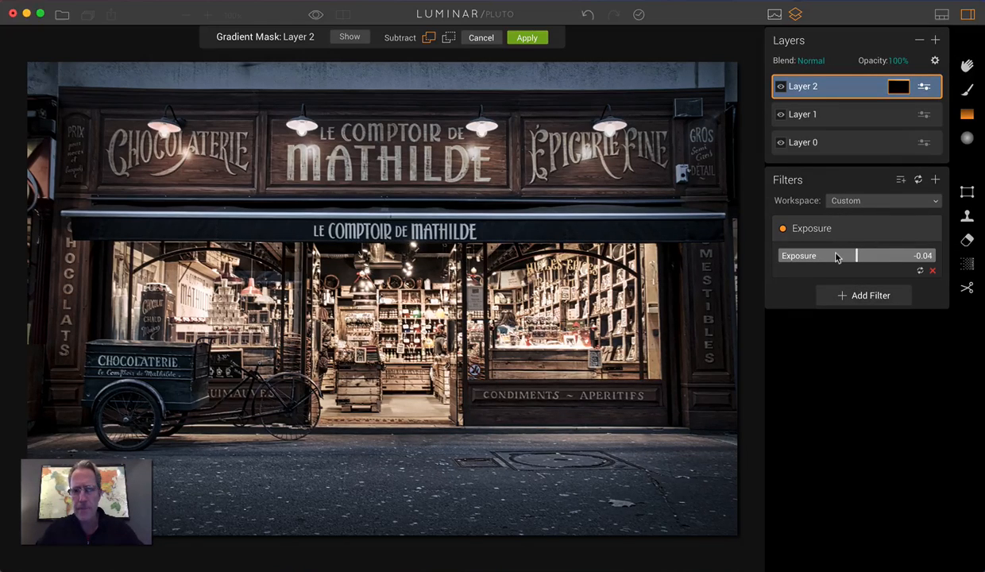
left_click_drag(835, 256, 811, 259)
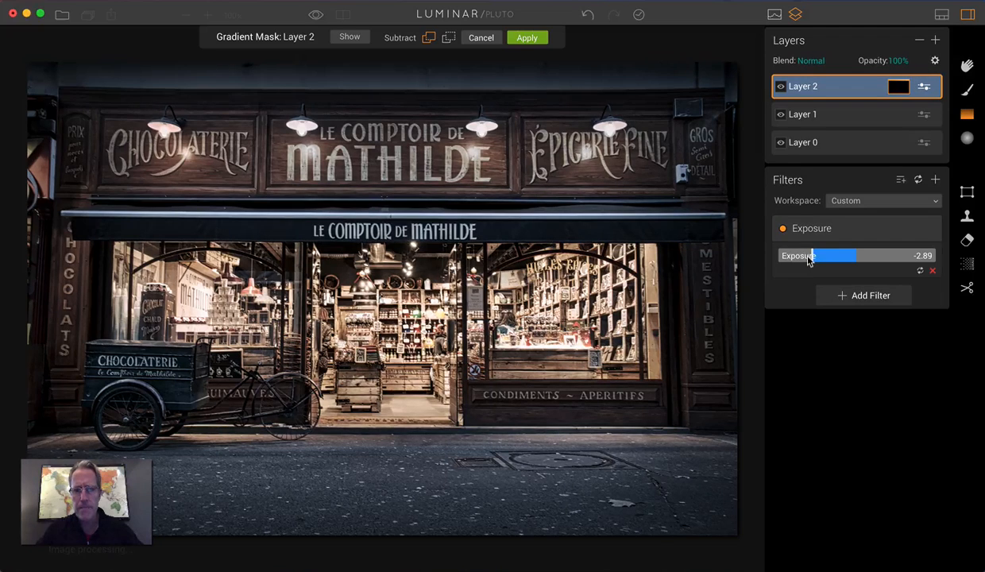
Move the gradient mask slightly further down the photo, set Exposure to -3.52, and apply the mask
left_click_drag(391, 66, 382, 98)
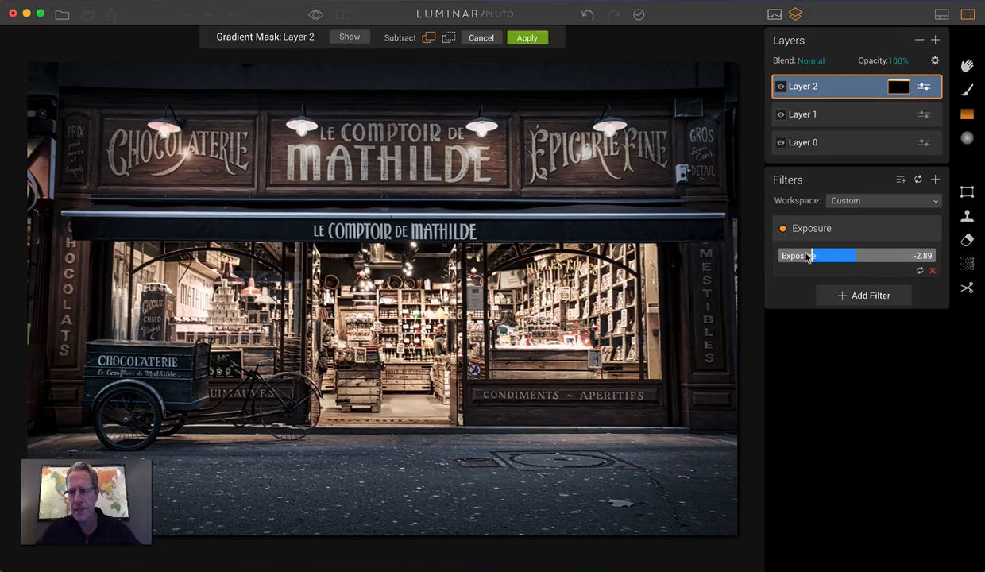
left_click_drag(808, 256, 801, 257)
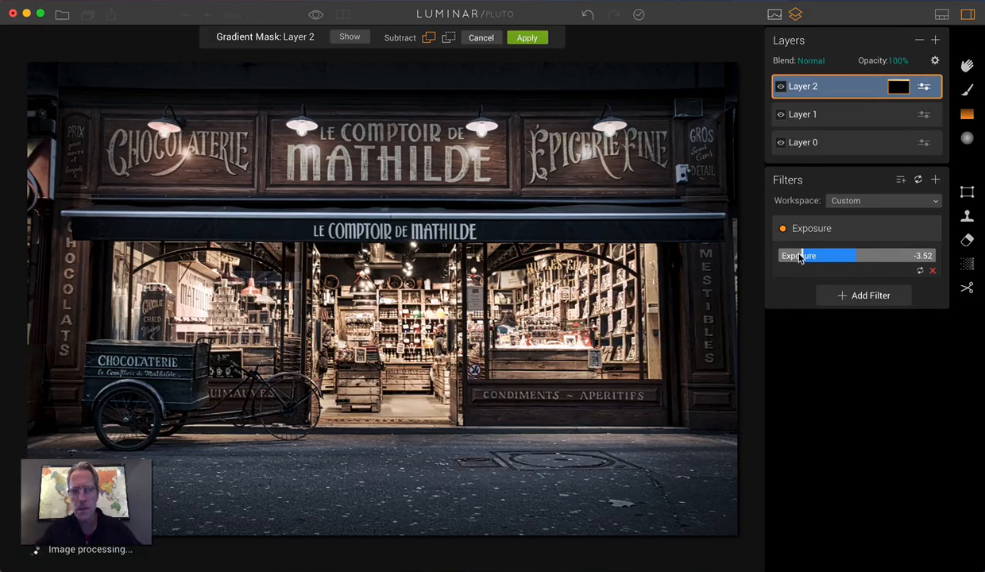
left_click(527, 38)
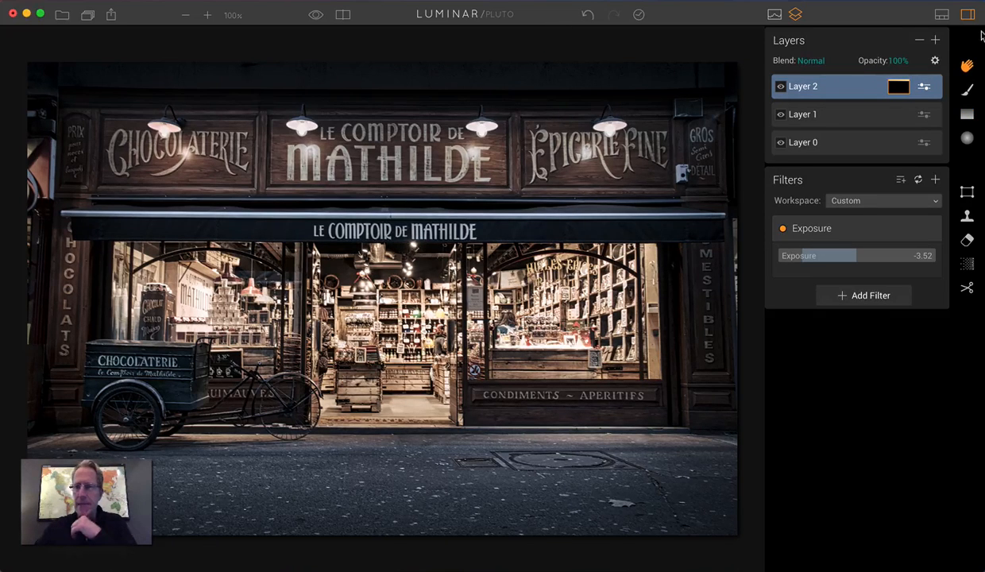
Add a third adjustment layer with an Exposure filter above the top-edge gradient layer
left_click(935, 39)
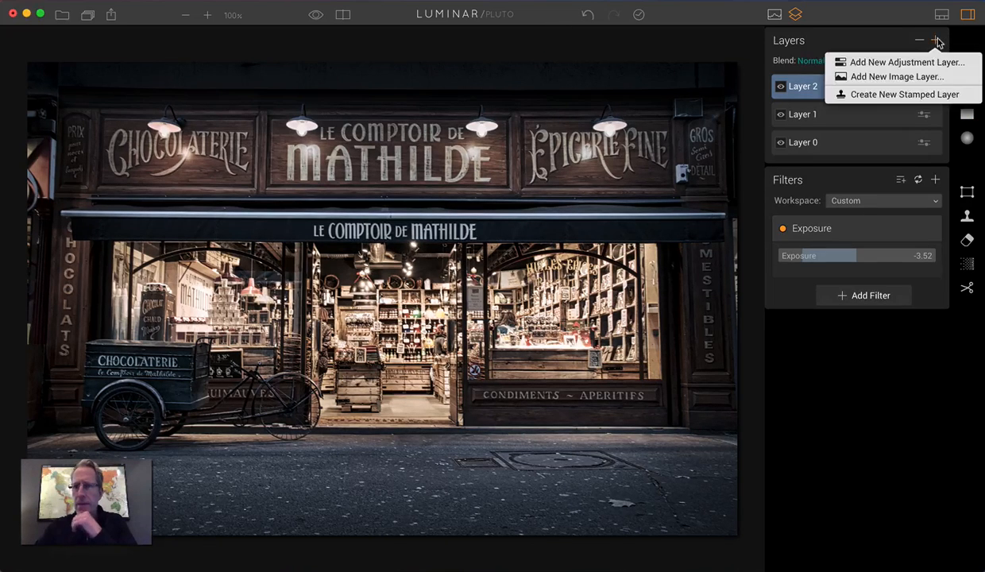
left_click(899, 62)
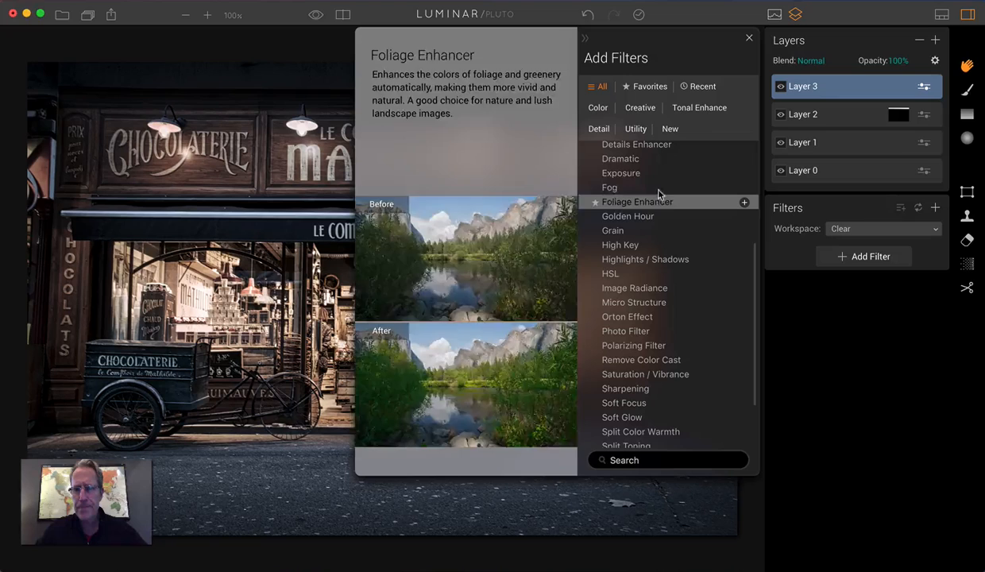
left_click(655, 173)
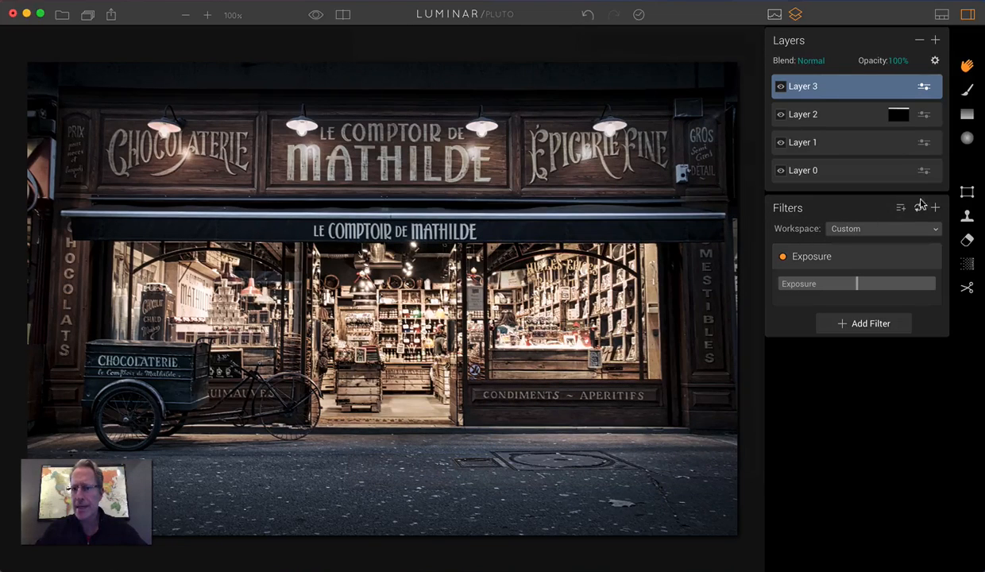
Try to darken the photo's left edge with a vertical gradient mask and an Exposure of -4.00
left_click(965, 117)
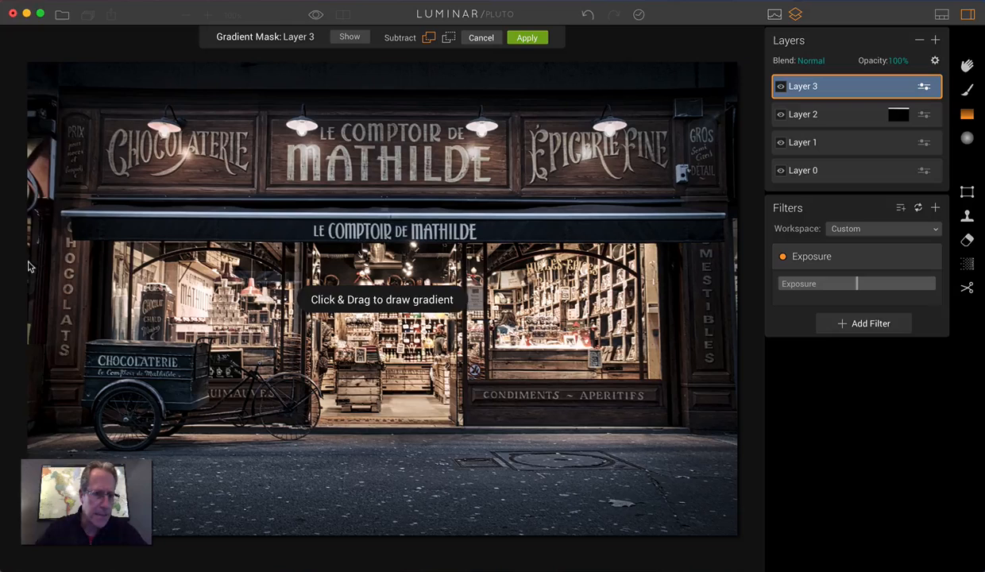
mouse_move(28, 267)
left_mouse_down()
mouse_move(83, 266)
mouse_move(40, 268)
left_mouse_up()
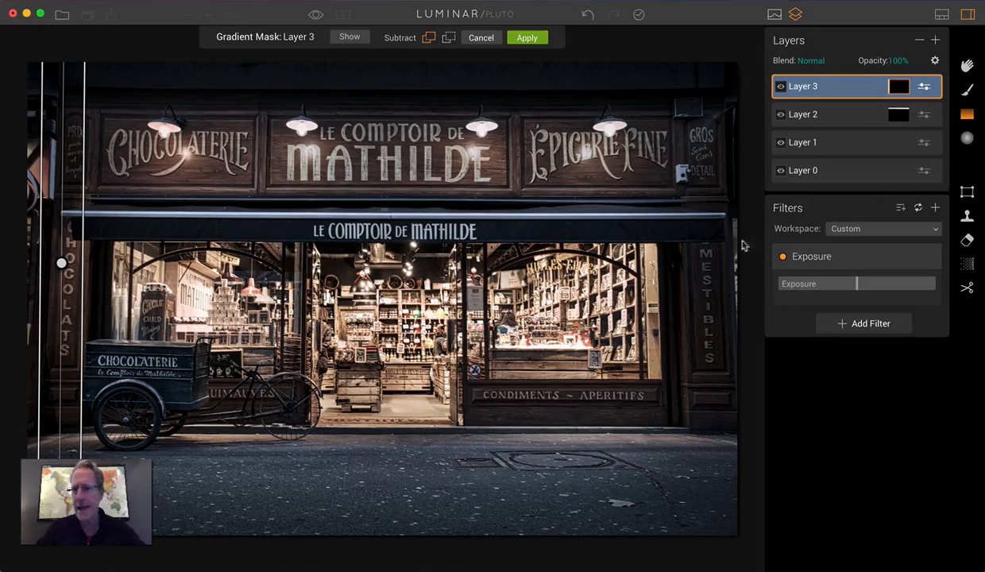
left_click_drag(857, 283, 807, 287)
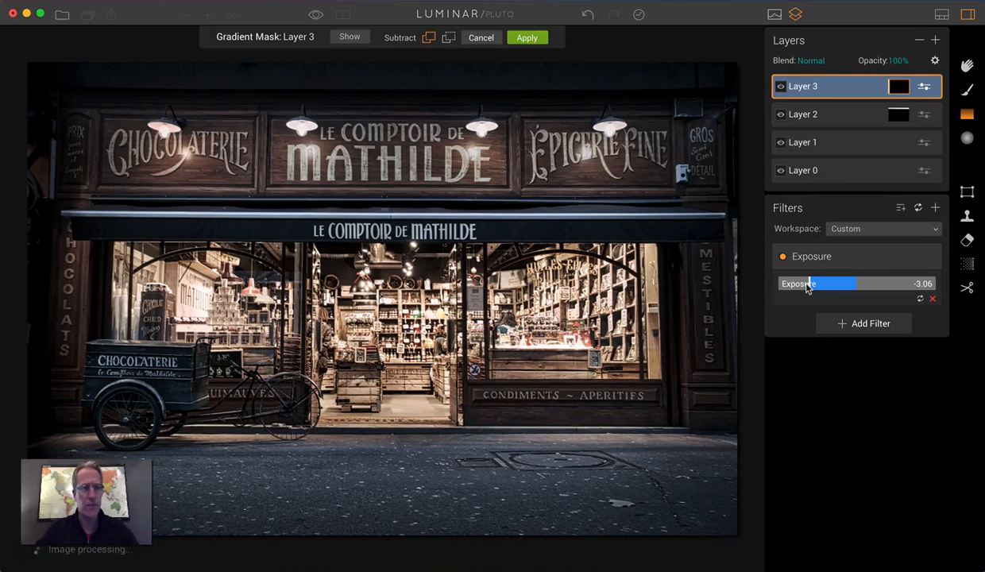
left_click_drag(807, 287, 806, 286)
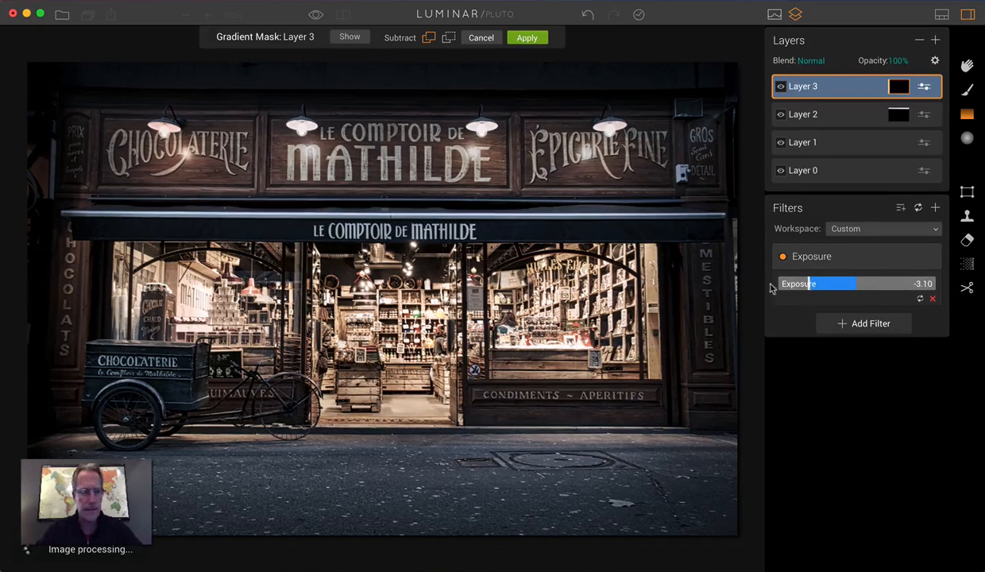
left_click_drag(41, 183, 57, 183)
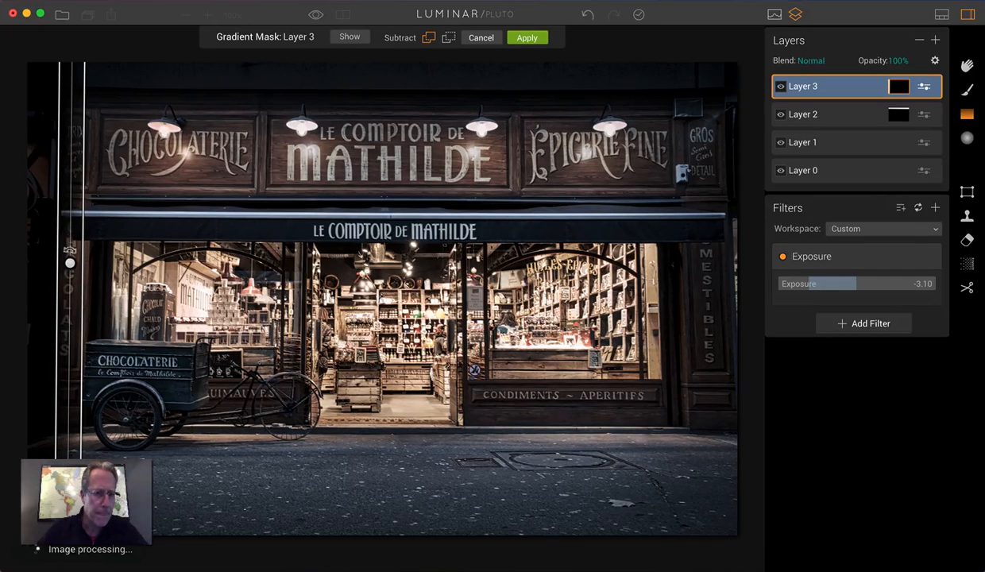
left_click_drag(71, 263, 68, 265)
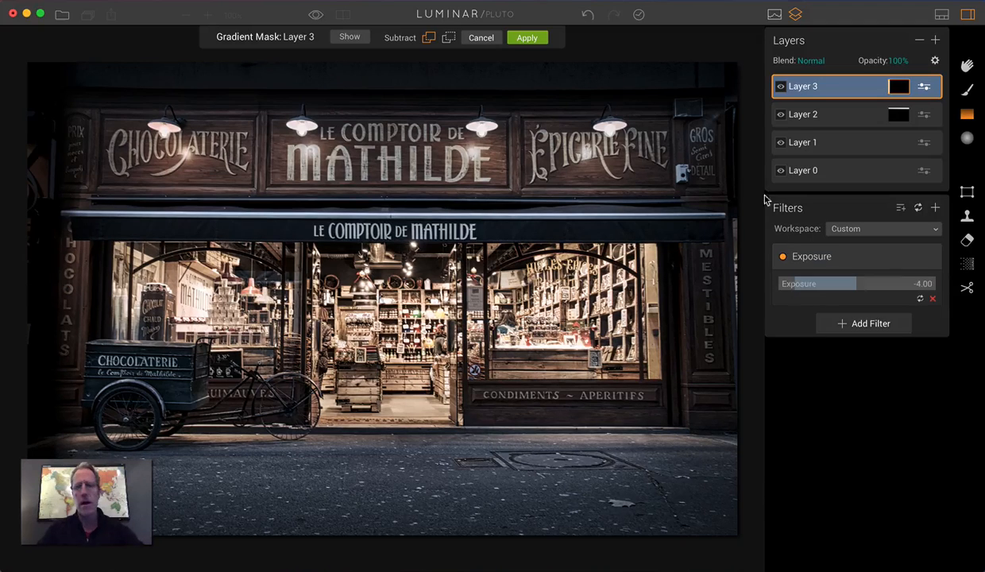
left_click(935, 42)
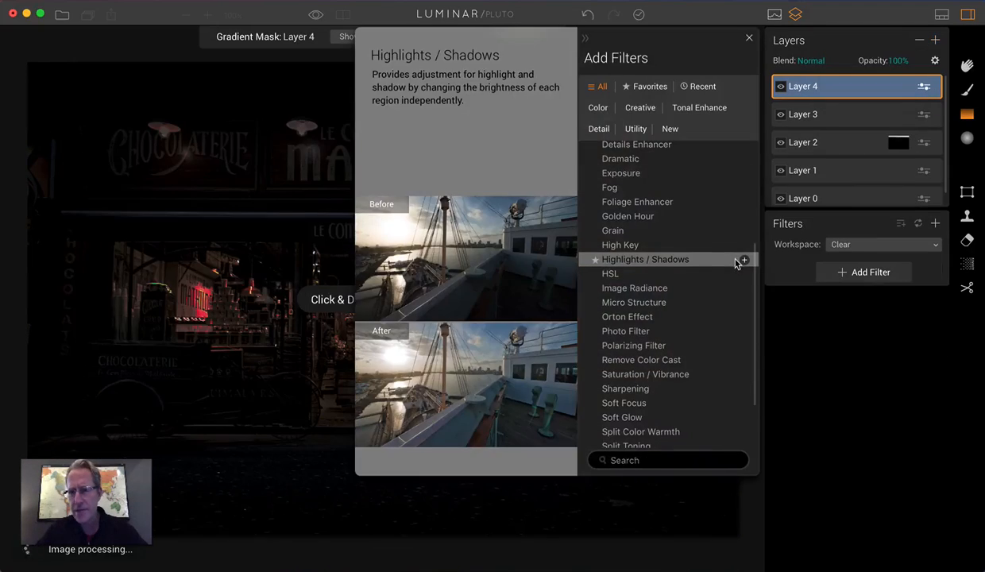
left_click(635, 175)
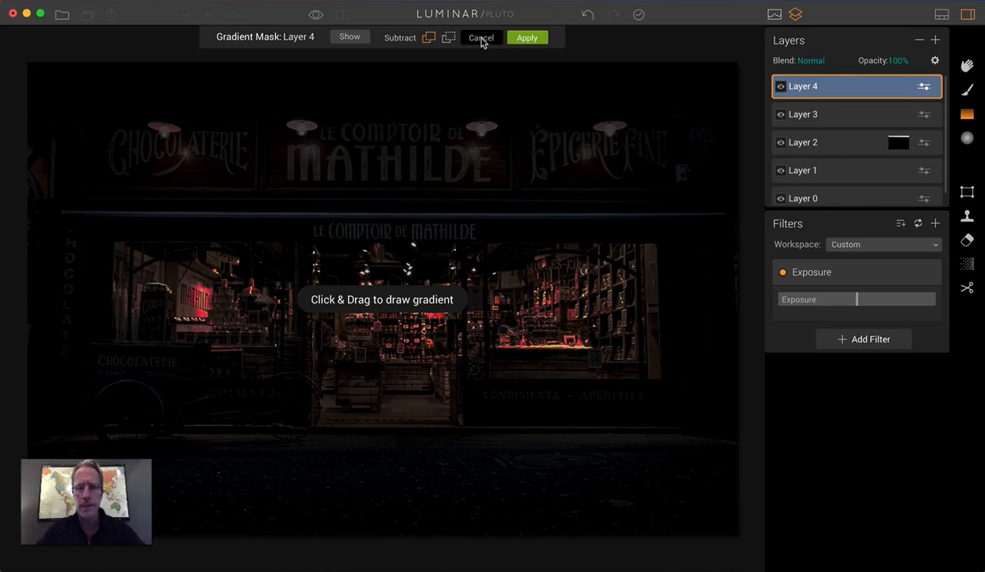
key("Delete")
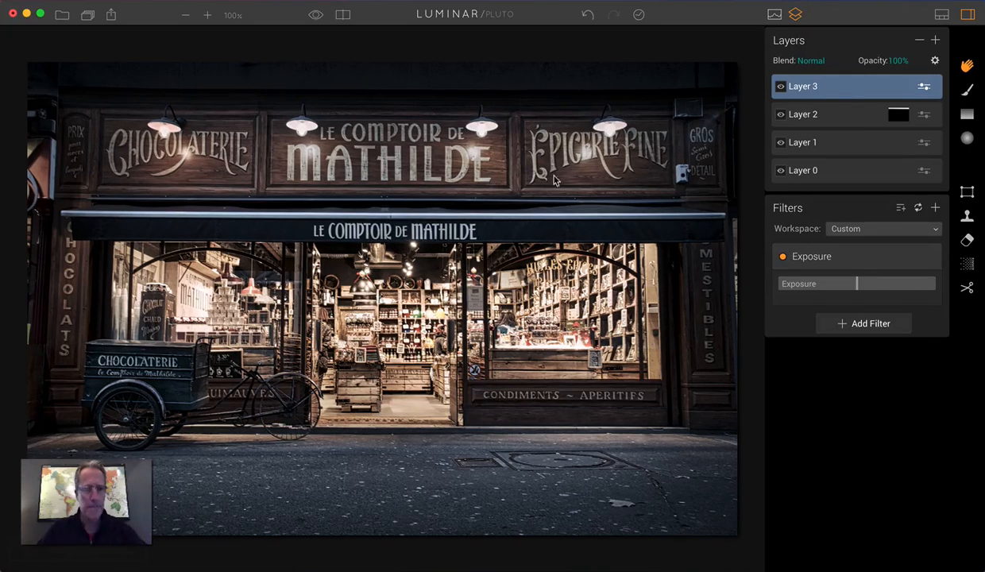
Draw a gradient mask over the photo's left edge on Layer 3, set Exposure to -3.66, and apply the mask
left_click(966, 115)
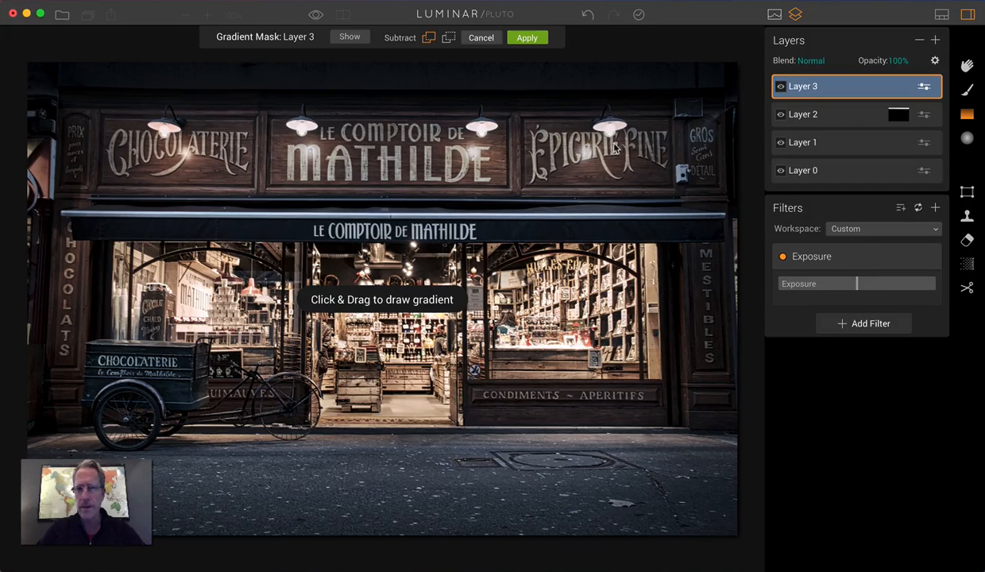
mouse_move(28, 230)
left_mouse_down()
mouse_move(71, 234)
mouse_move(39, 235)
mouse_move(49, 235)
left_mouse_up()
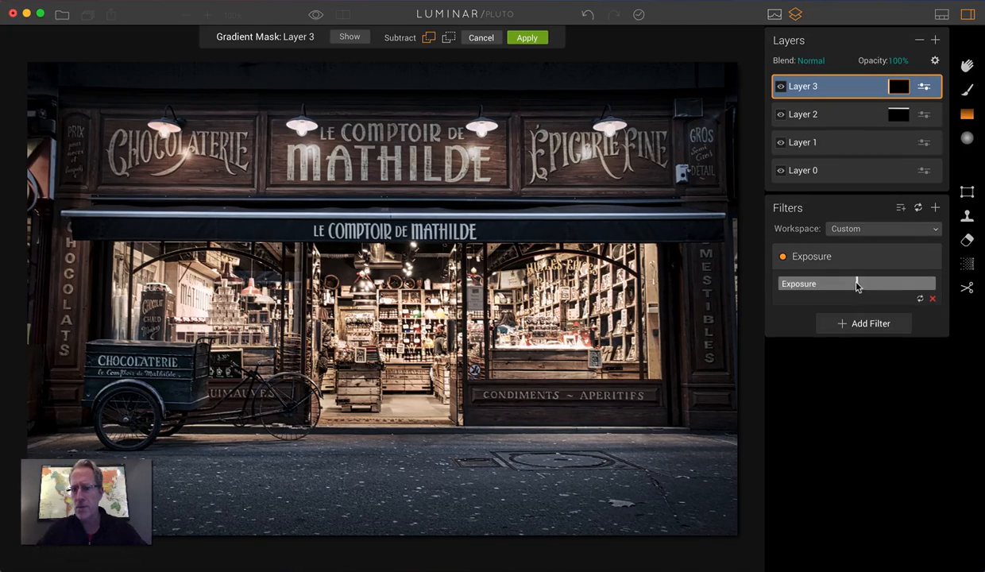
left_click_drag(812, 291, 797, 292)
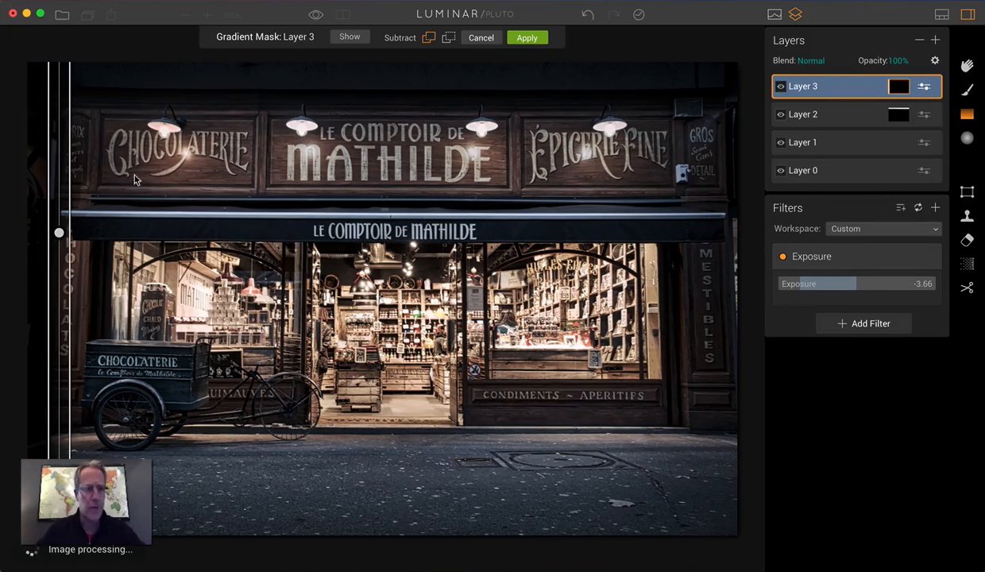
left_click(530, 38)
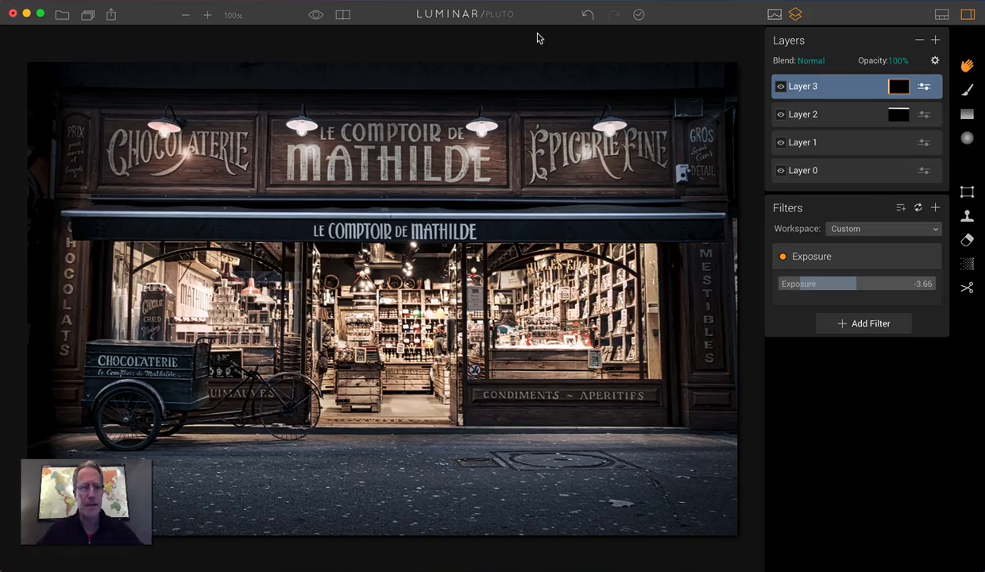
Darken the photo's right edge with a new gradient-masked adjustment layer whose Exposure filter is set to -2.97
left_click(934, 40)
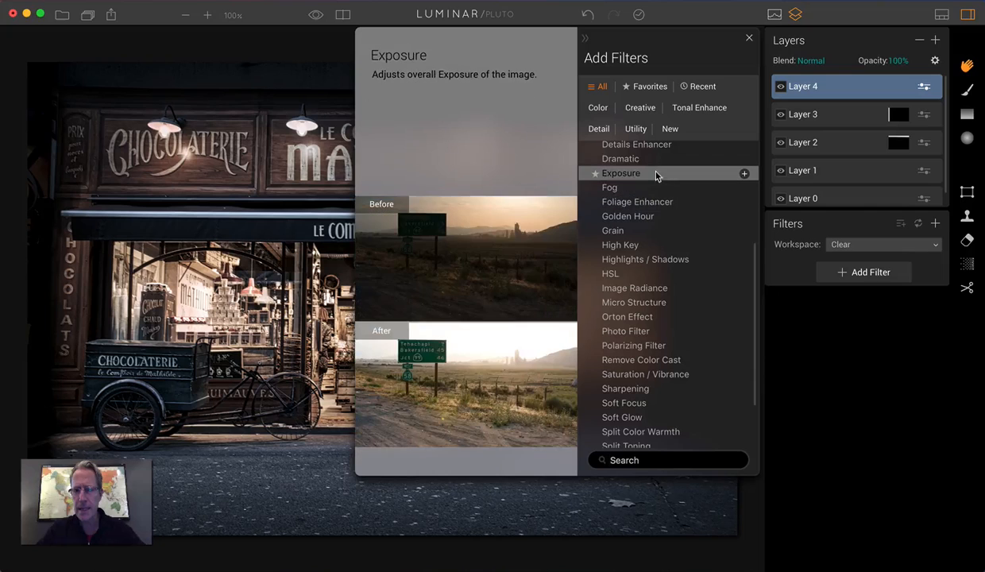
left_click(657, 174)
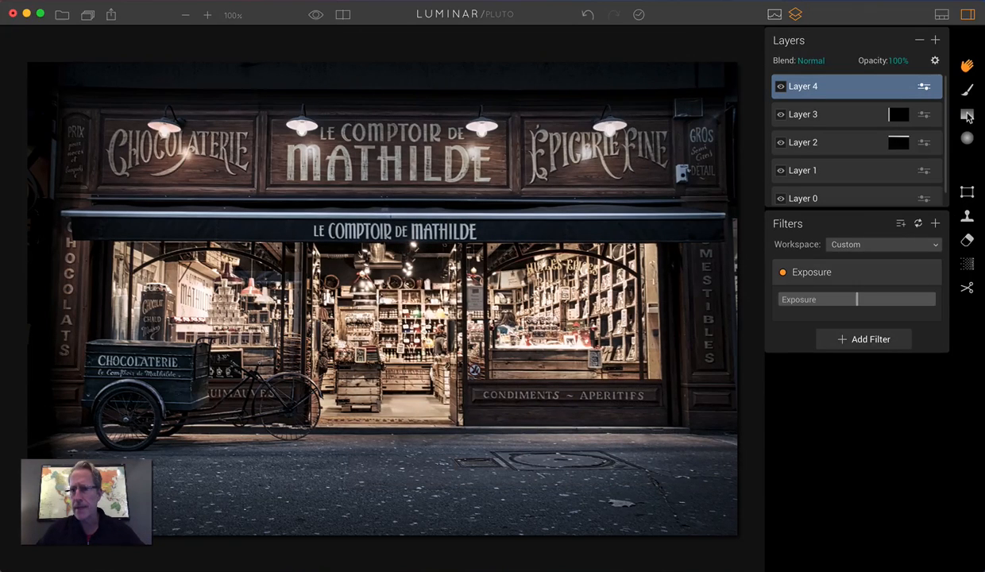
left_click(967, 116)
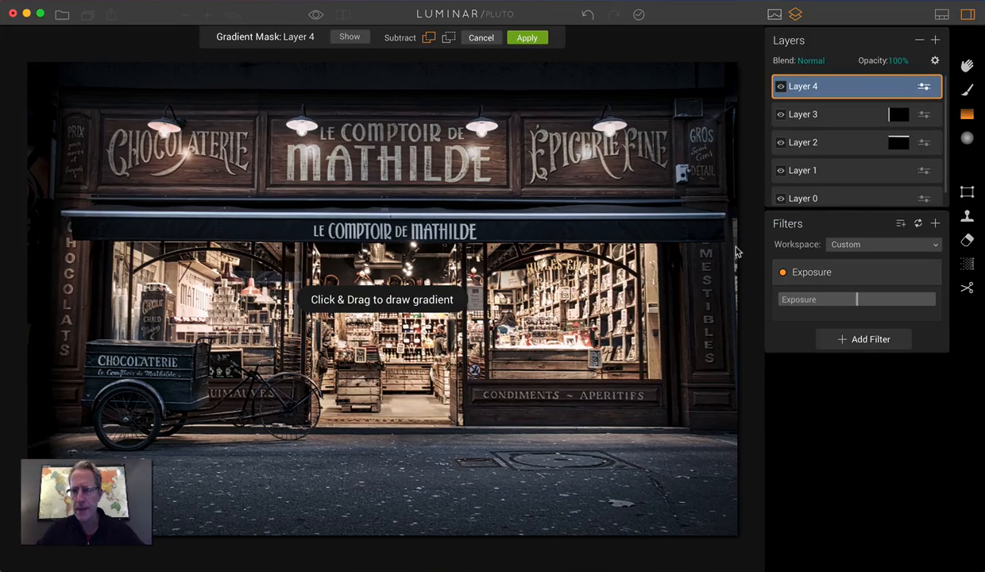
left_click_drag(736, 252, 718, 248)
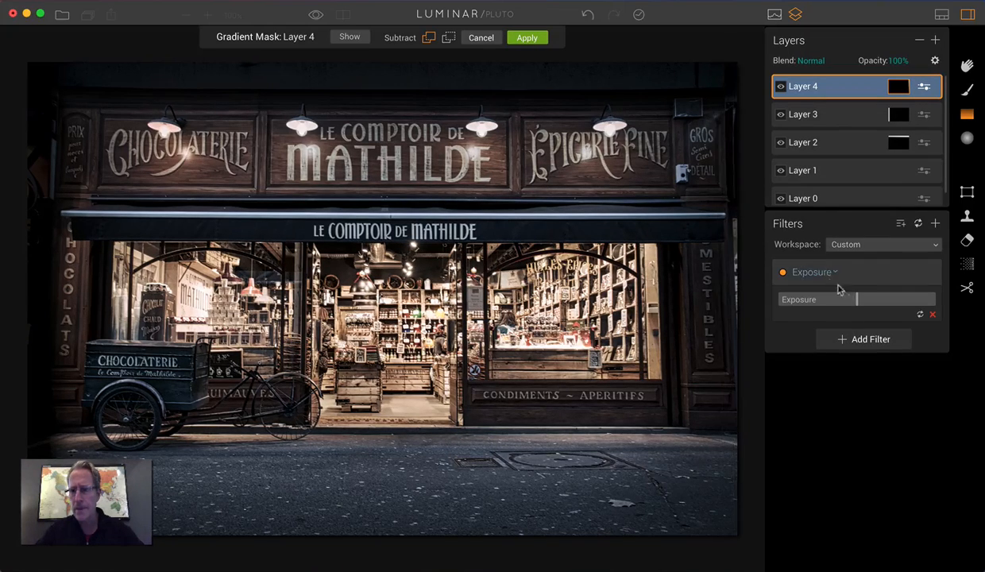
left_click_drag(842, 300, 810, 302)
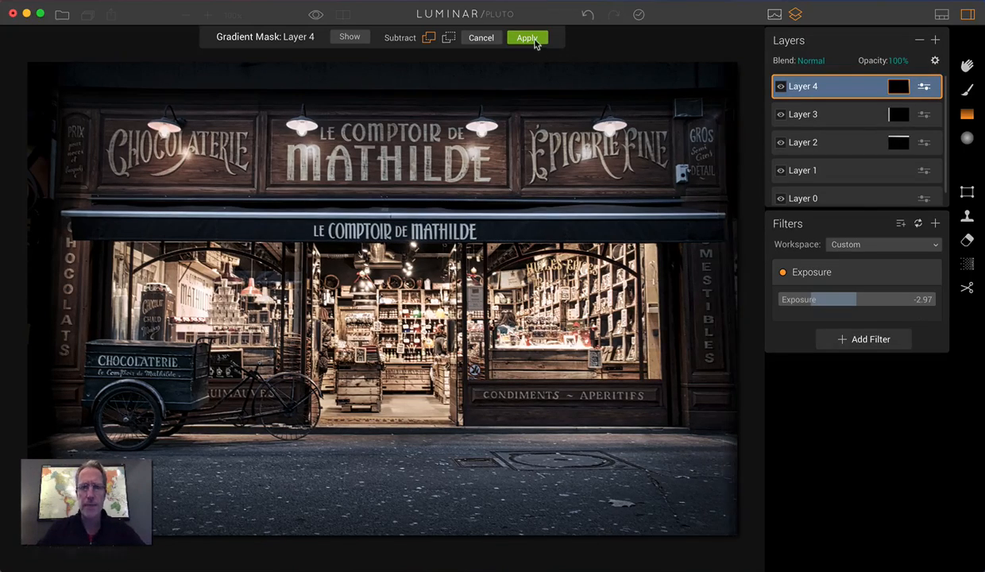
left_click(531, 37)
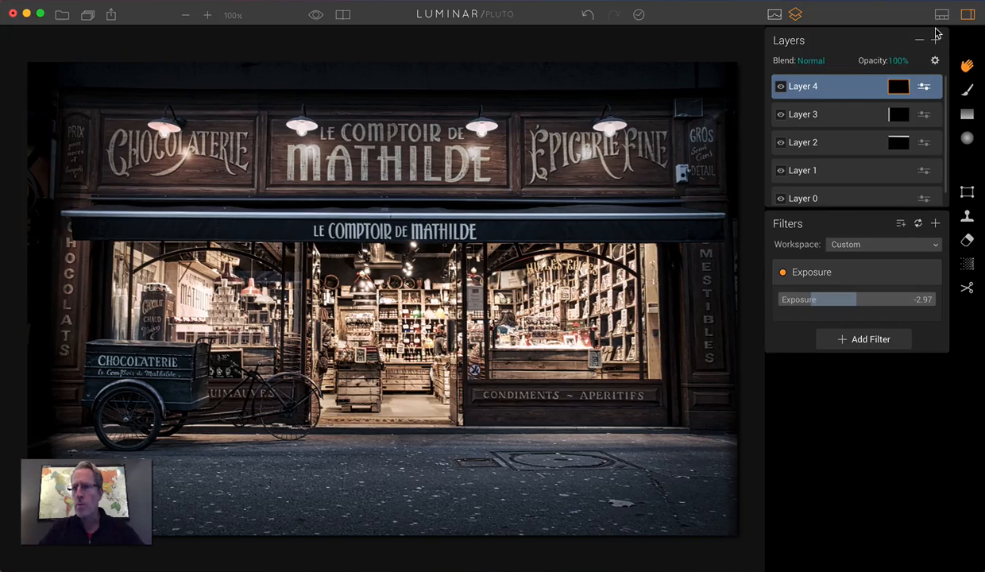
Add one more adjustment layer with an Exposure filter on top of the right-edge layer
left_click(935, 40)
left_click(884, 66)
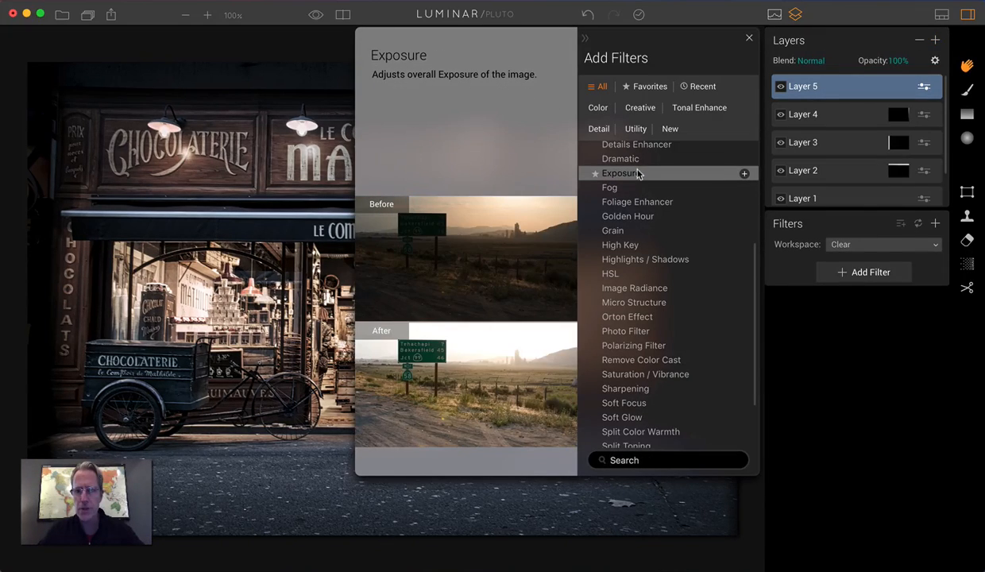
left_click(637, 174)
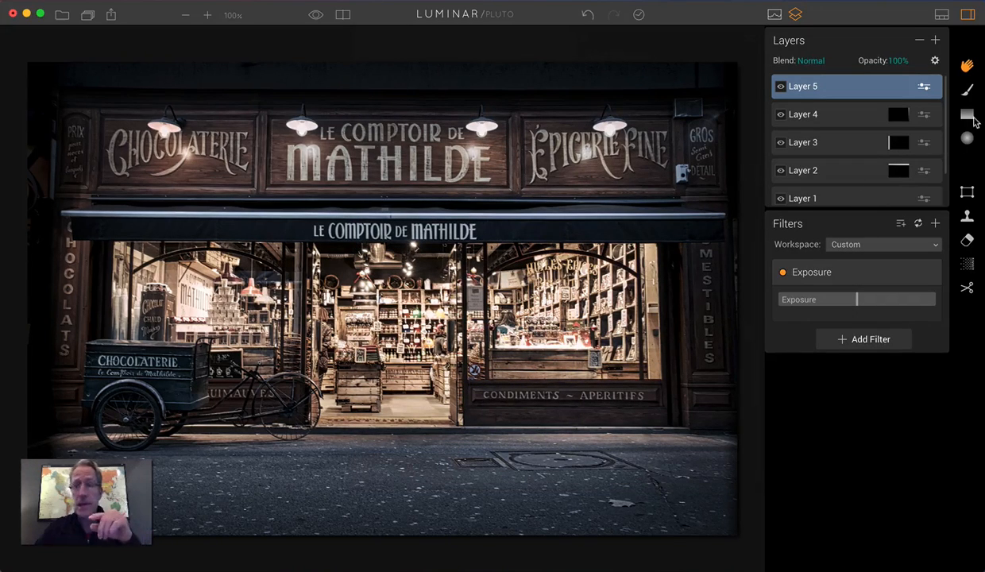
Draw a gradient mask over the street along the photo's lower edge, set Exposure to -3.09, and apply the mask
left_click(969, 116)
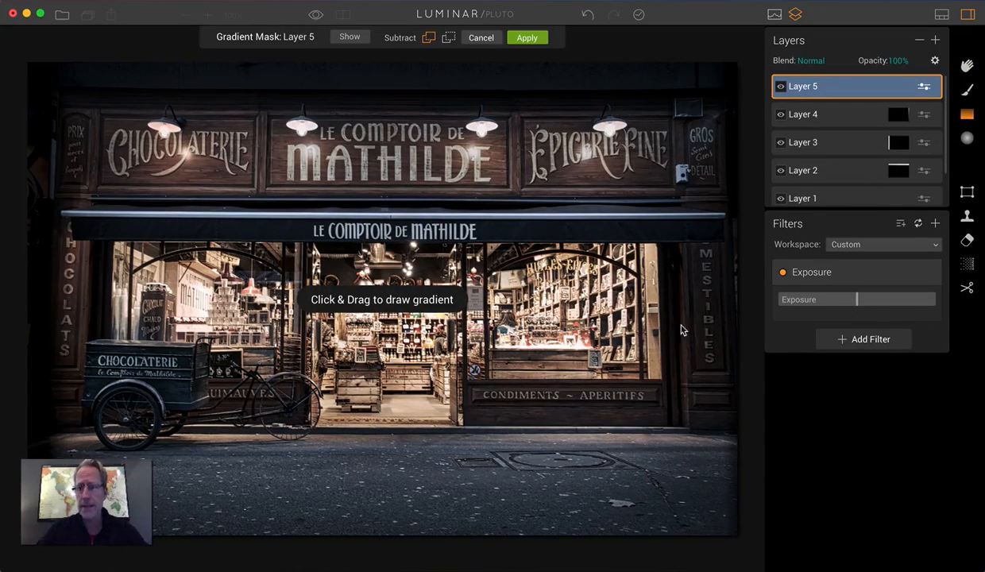
left_click_drag(404, 528, 404, 461)
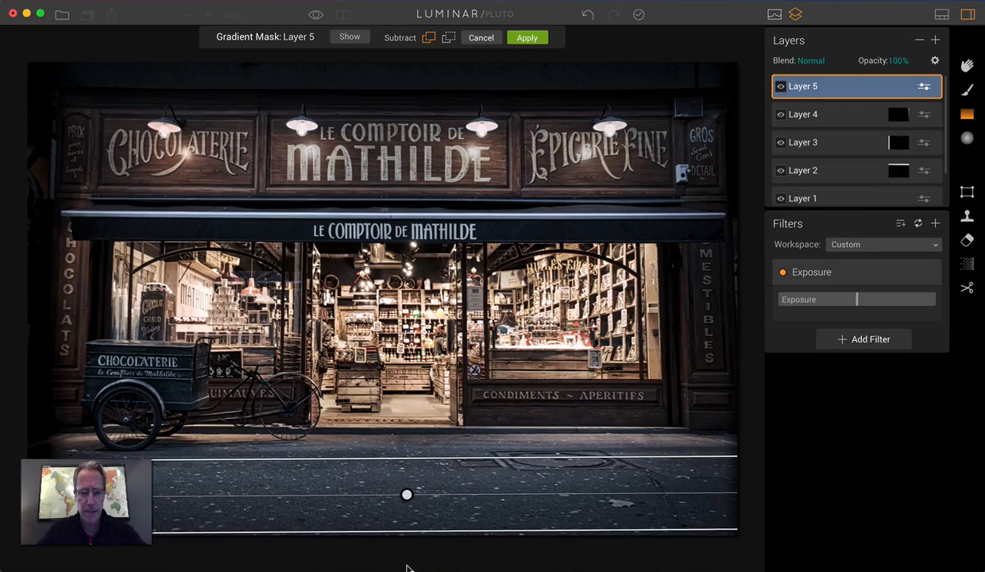
left_click_drag(406, 532, 406, 494)
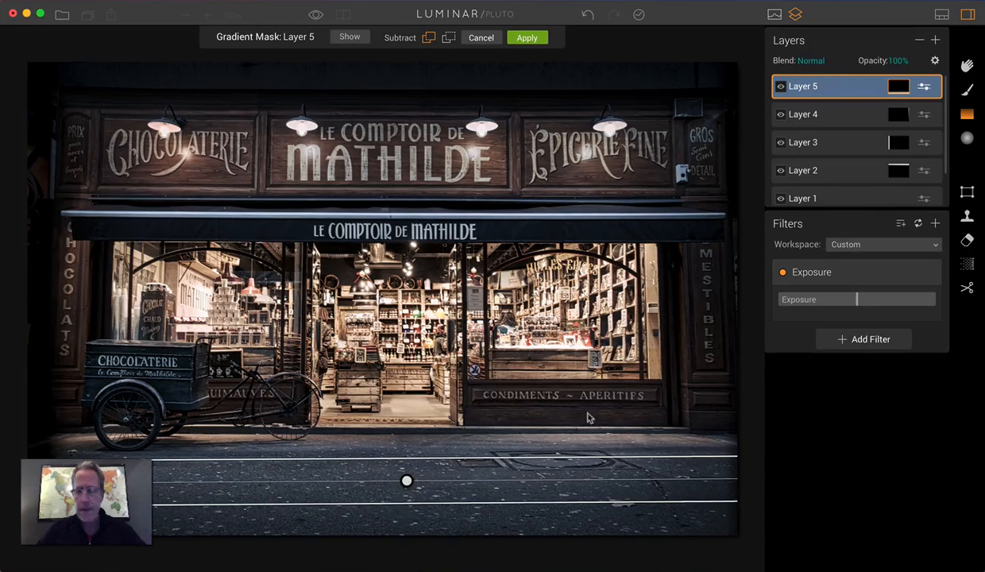
left_click_drag(837, 303, 806, 304)
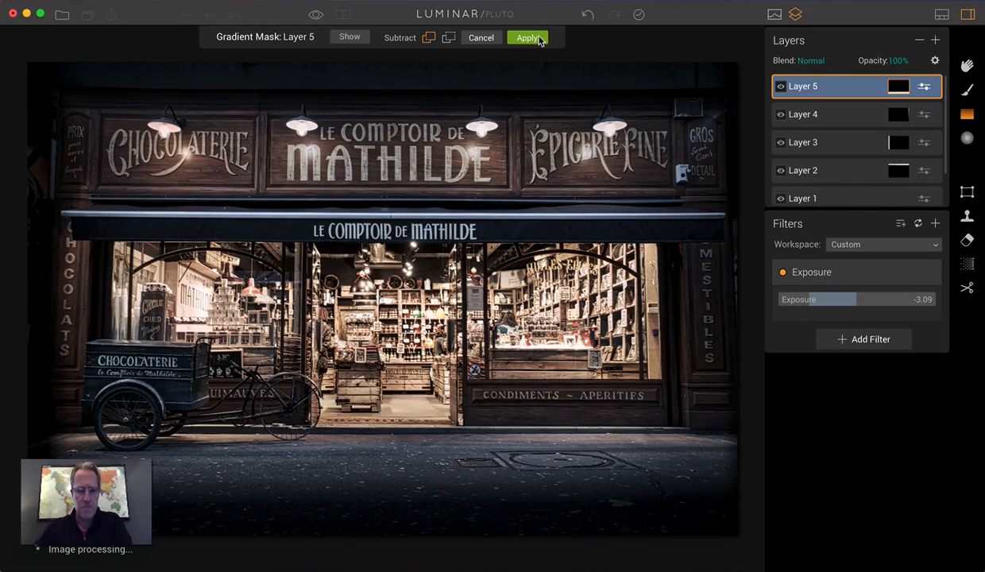
left_click(529, 38)
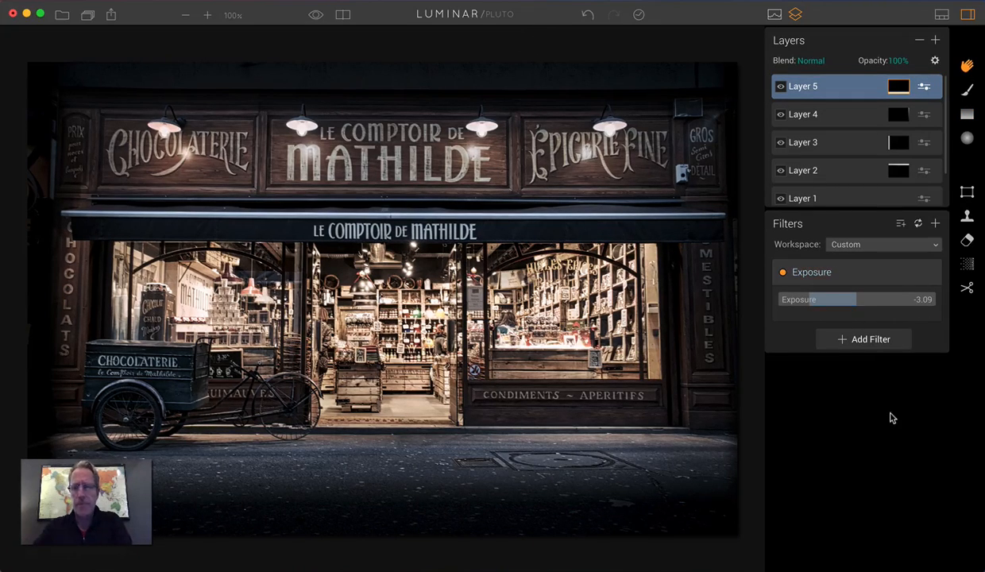
Compare the original and edited photo by sweeping the before/after divider across the storefront in both directions
left_click(342, 15)
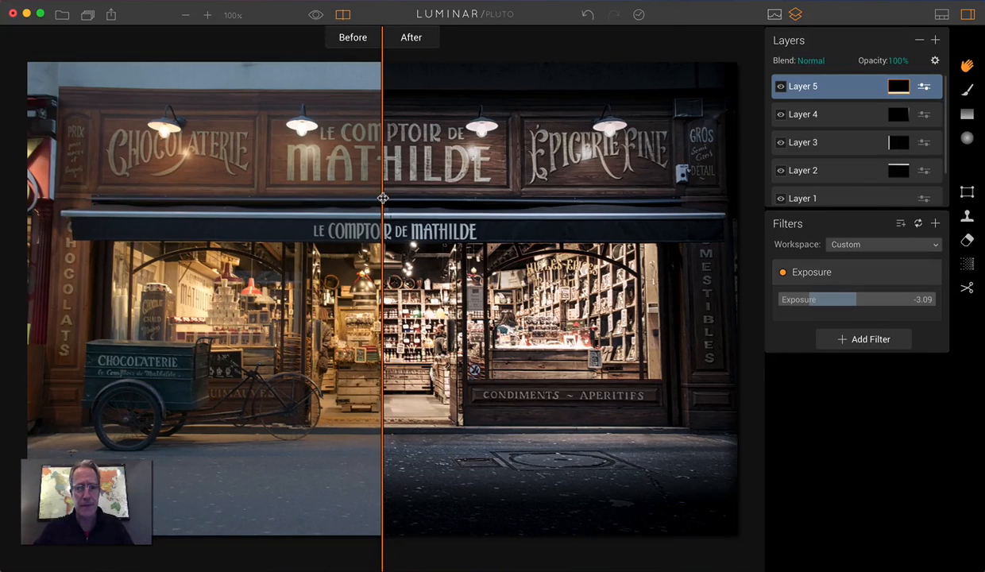
left_click_drag(383, 198, 701, 200)
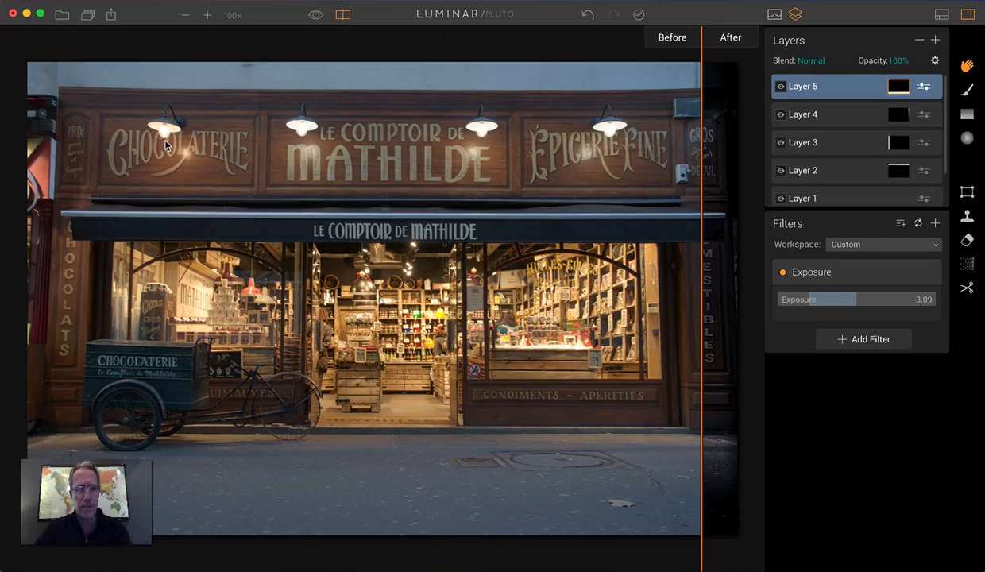
left_click(343, 15)
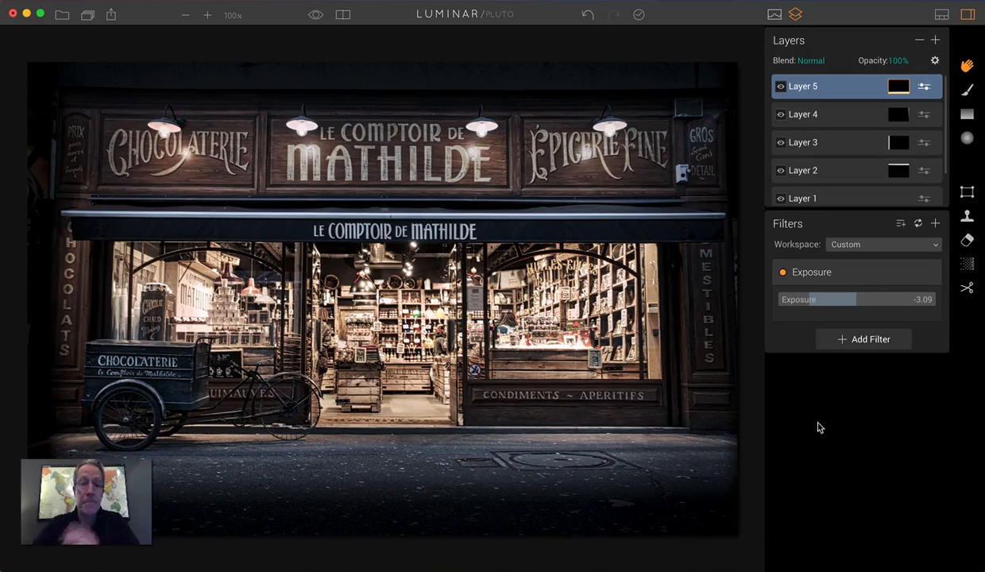
left_click(342, 14)
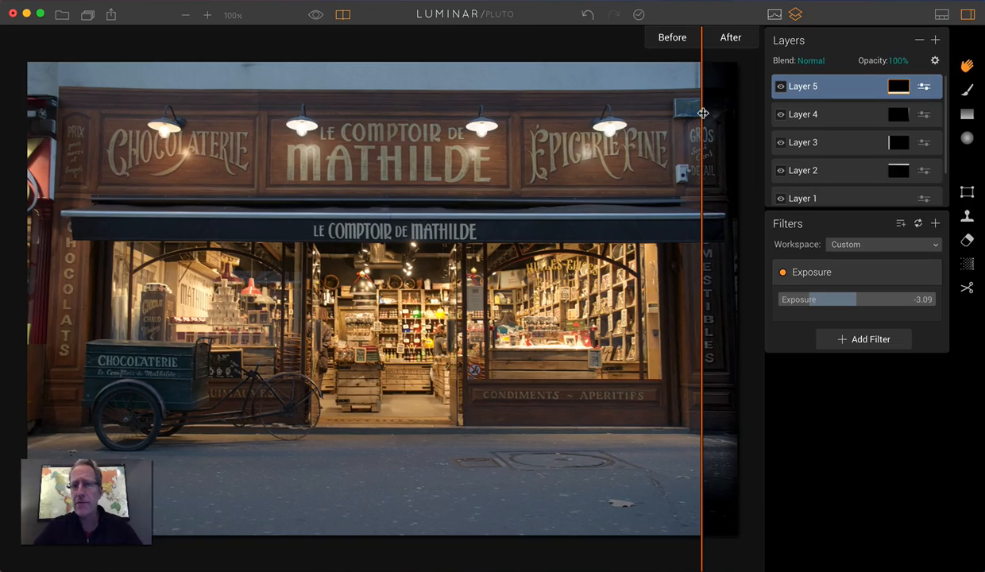
left_click_drag(702, 110, 259, 157)
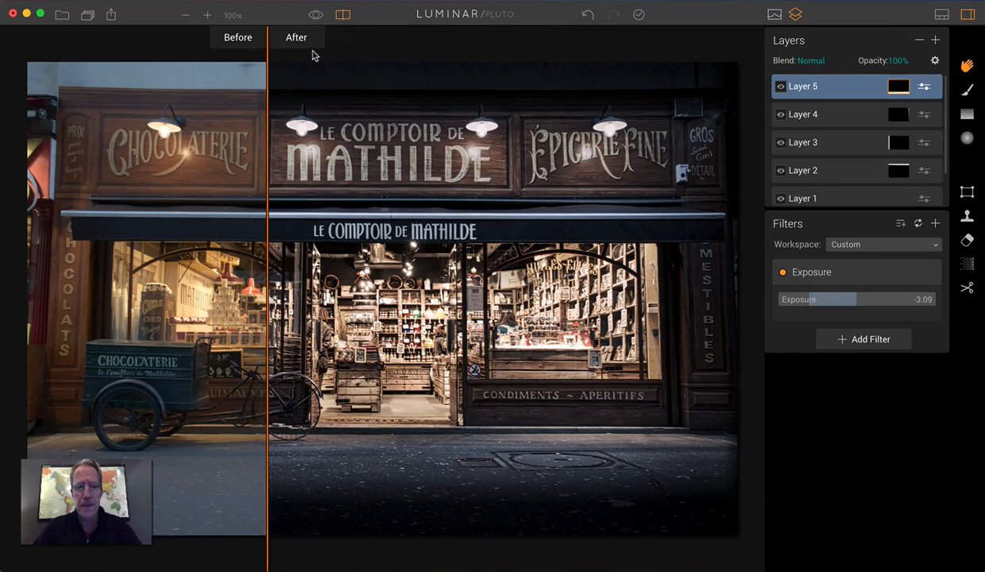
left_click(342, 14)
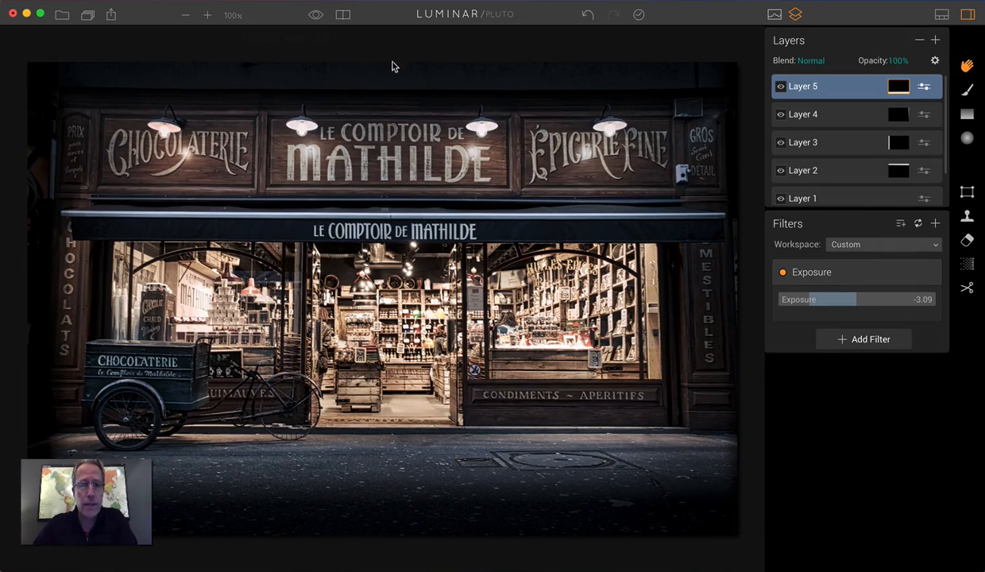
left_click(341, 16)
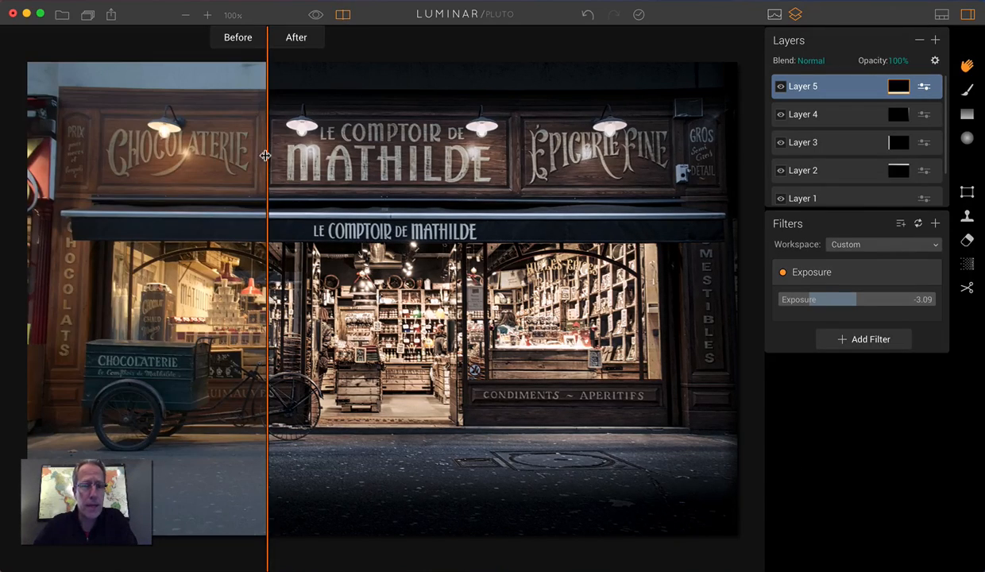
left_click_drag(267, 155, 765, 206)
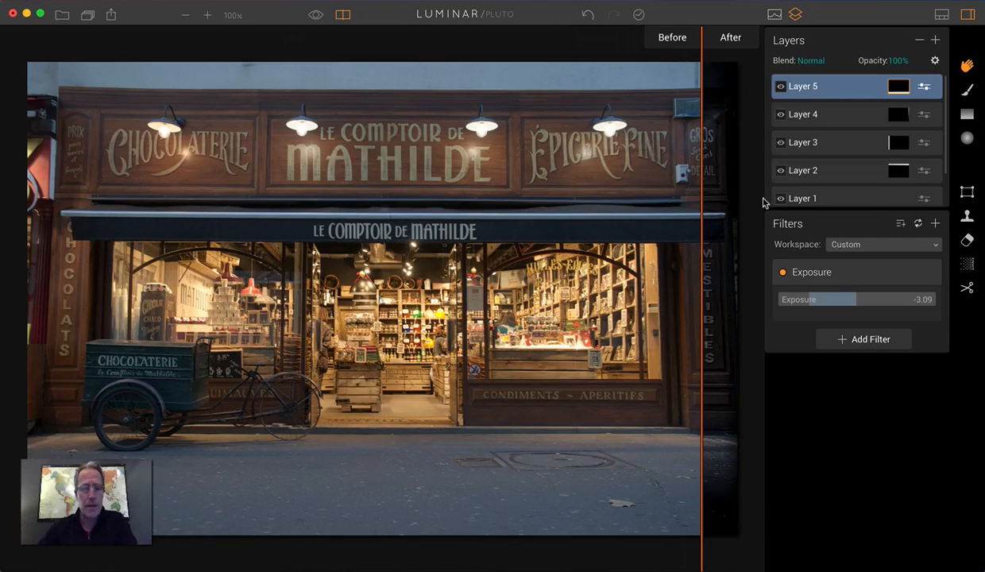
left_click(343, 16)
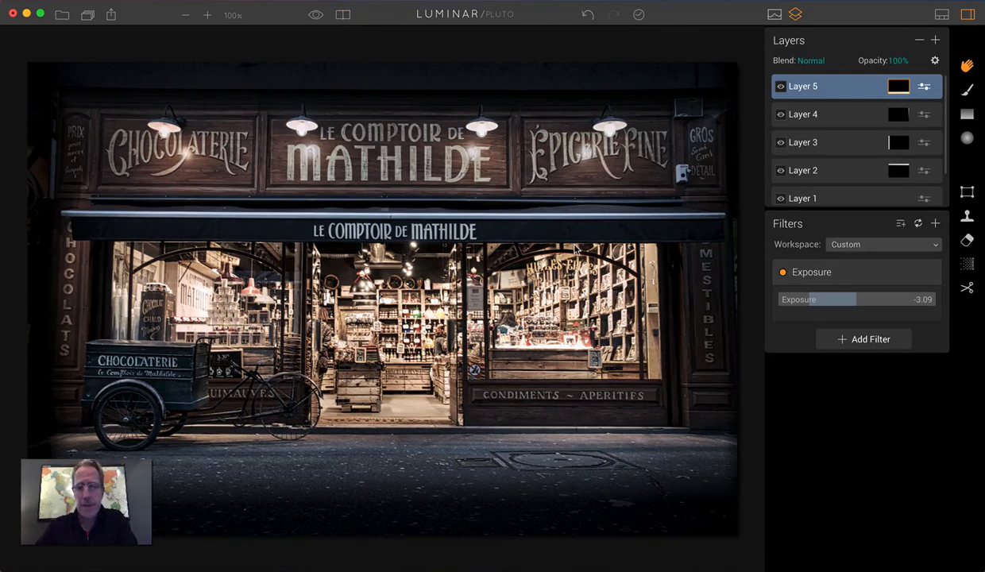